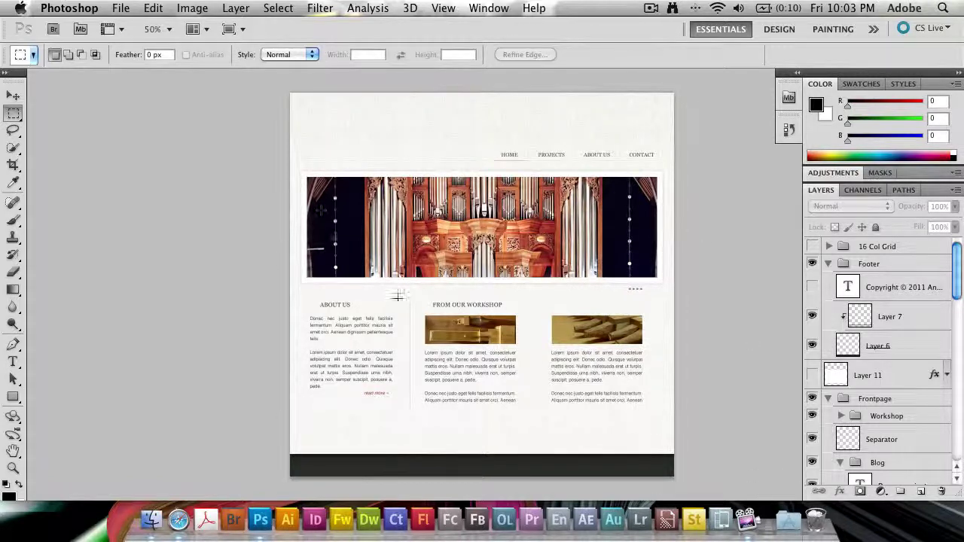
# Step: Scroll to the mockup's top and zoom from 50% to 100% on the off-white texture
pyautogui.scroll(10, 323, 242)
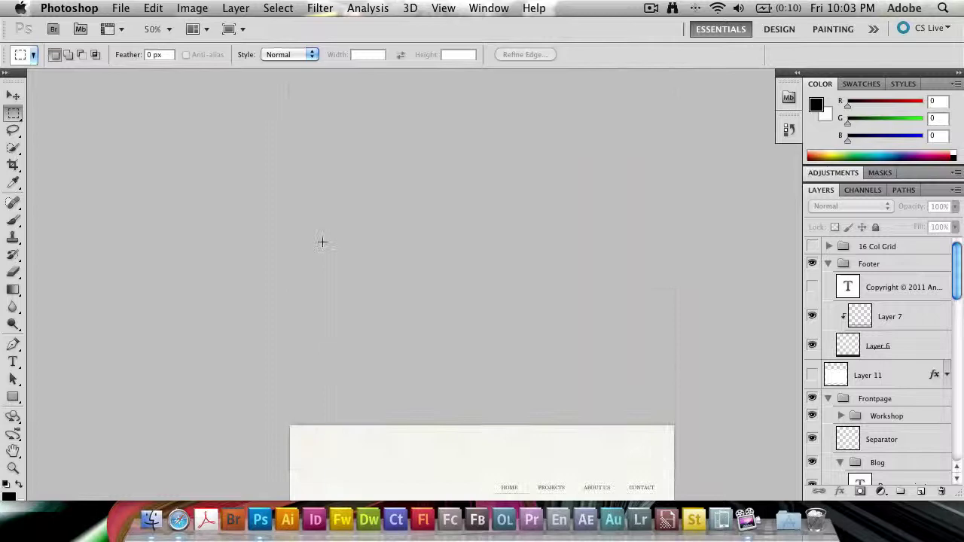
pyautogui.scroll(-4, 323, 242)
pyautogui.scroll(-6, 323, 242)
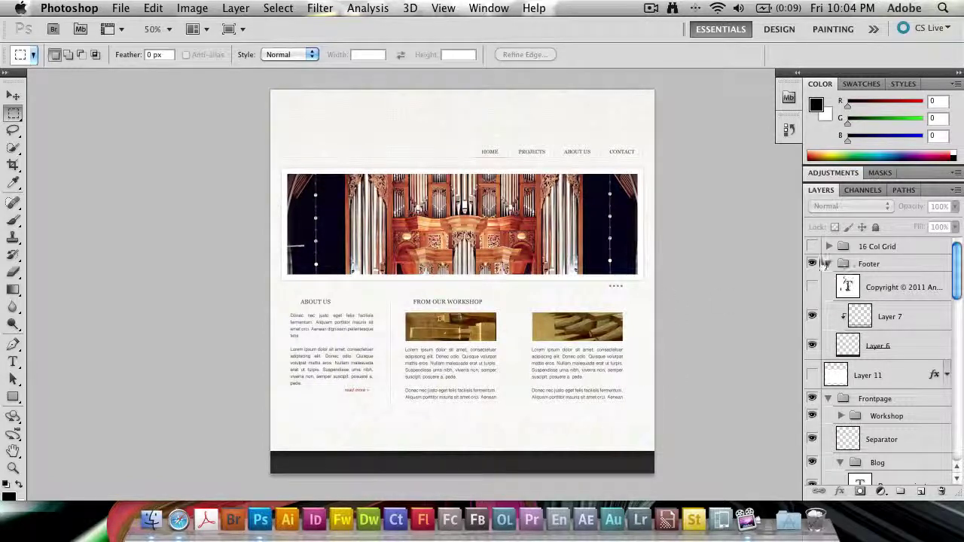
pyautogui.hscroll(2, 692, 219)
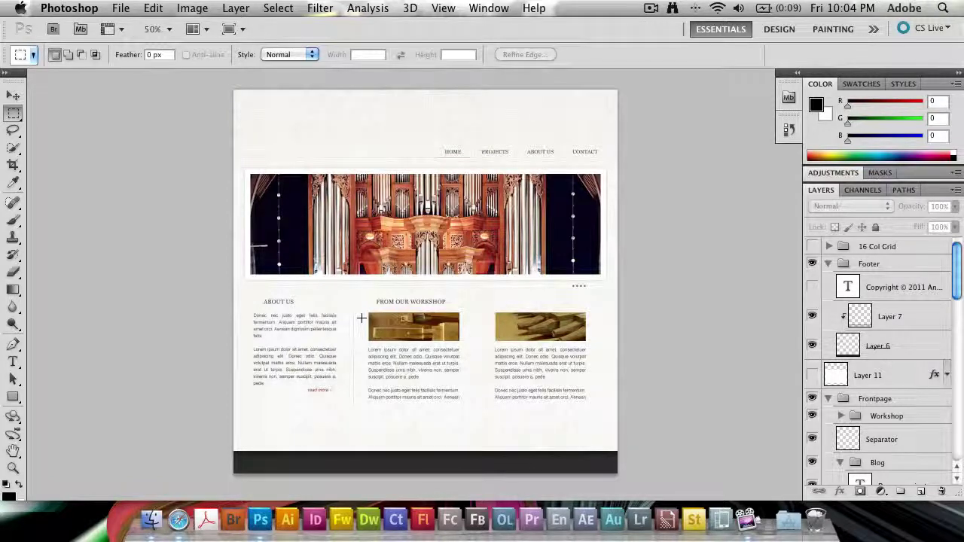
pyautogui.press('super+plus')
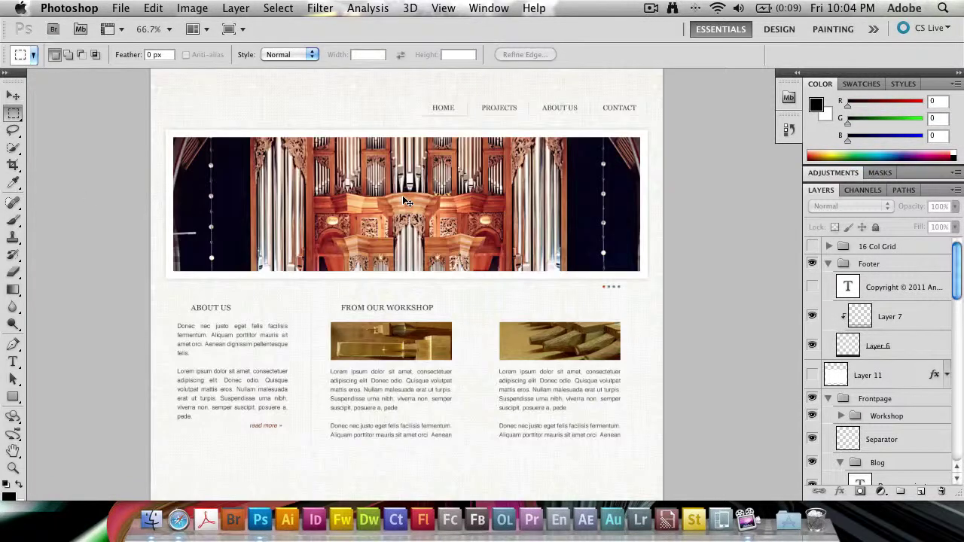
pyautogui.press('super+plus')
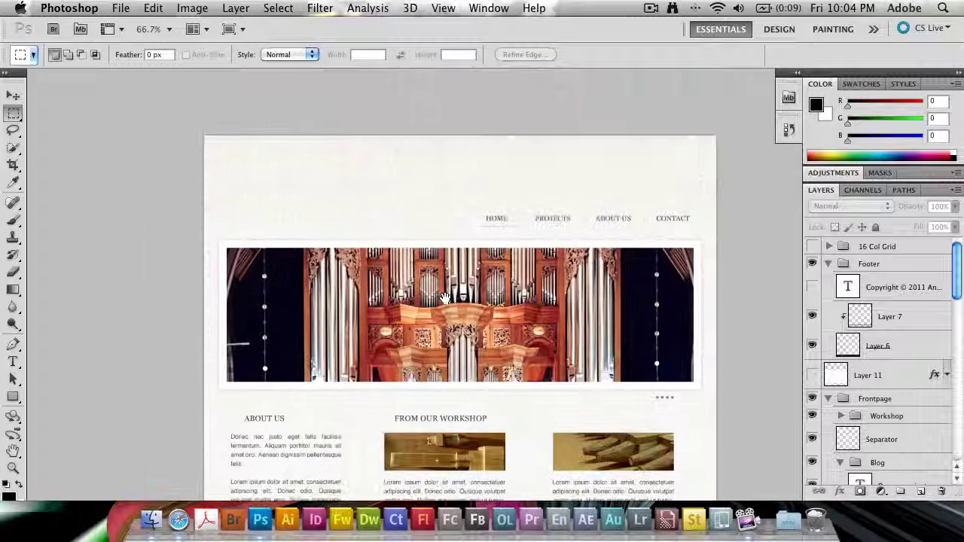
pyautogui.press('super+plus')
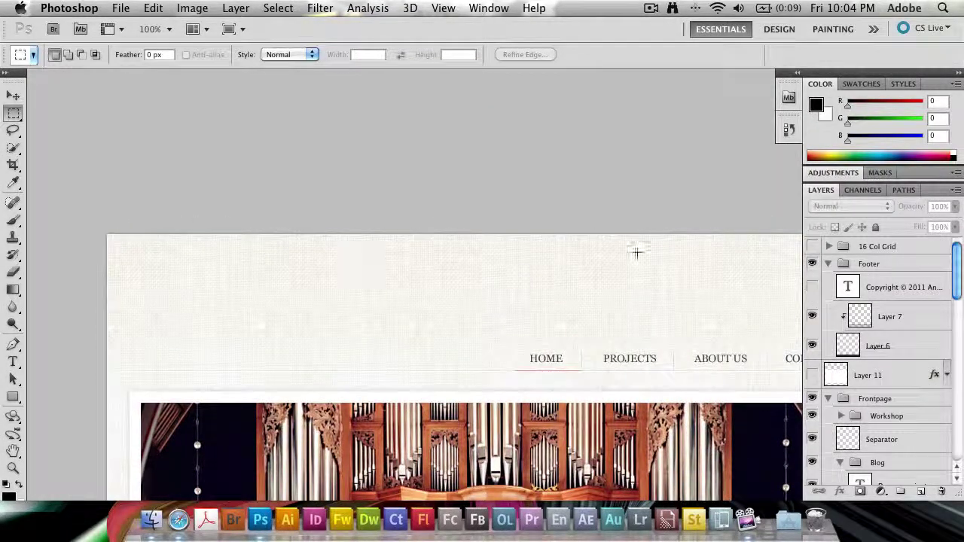
# Step: Collapse the Footer, Frontpage and Header groups and hide the website content
pyautogui.click(829, 265)
pyautogui.click(828, 310)
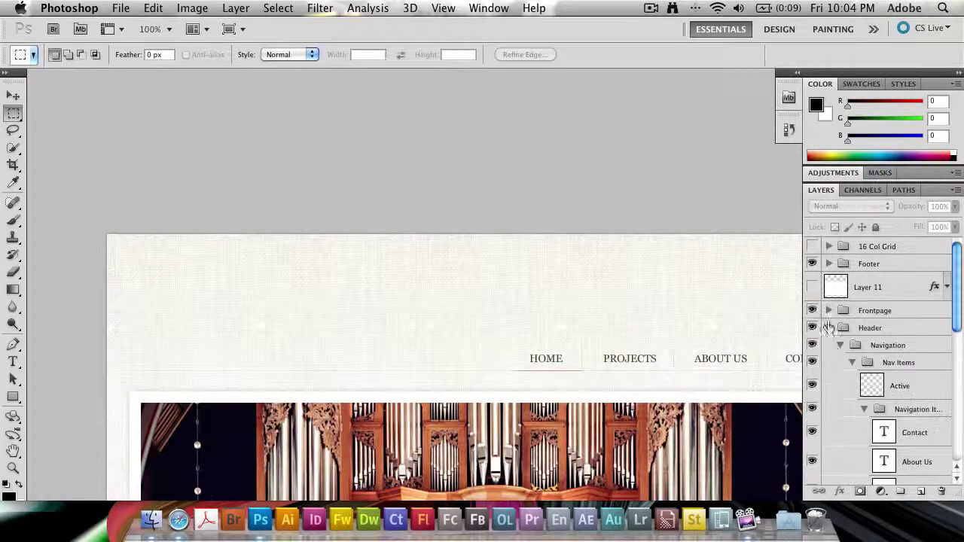
pyautogui.click(829, 327)
pyautogui.click(812, 327)
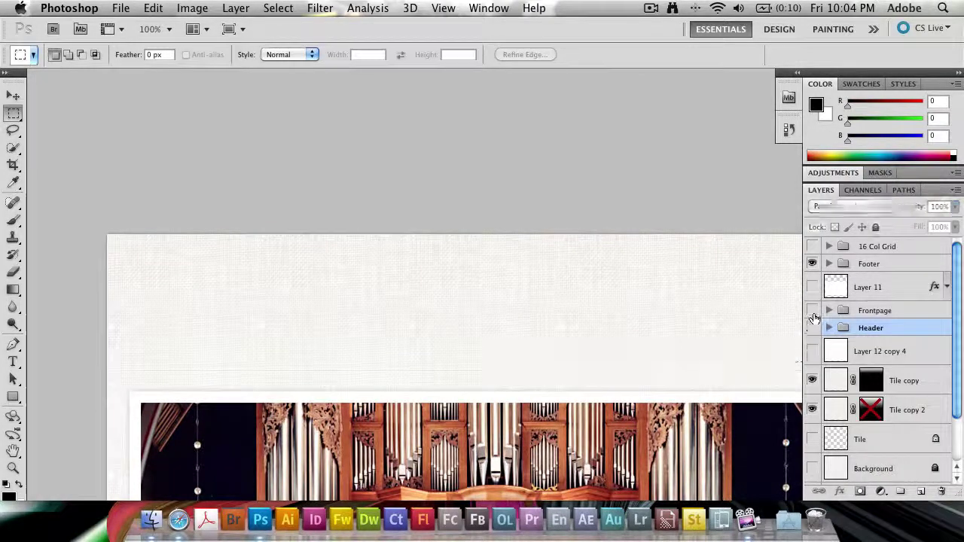
pyautogui.click(811, 310)
# Step: Zoom back out to 66.7% and pan down to the texture's bottom edge
pyautogui.press('super+minus')
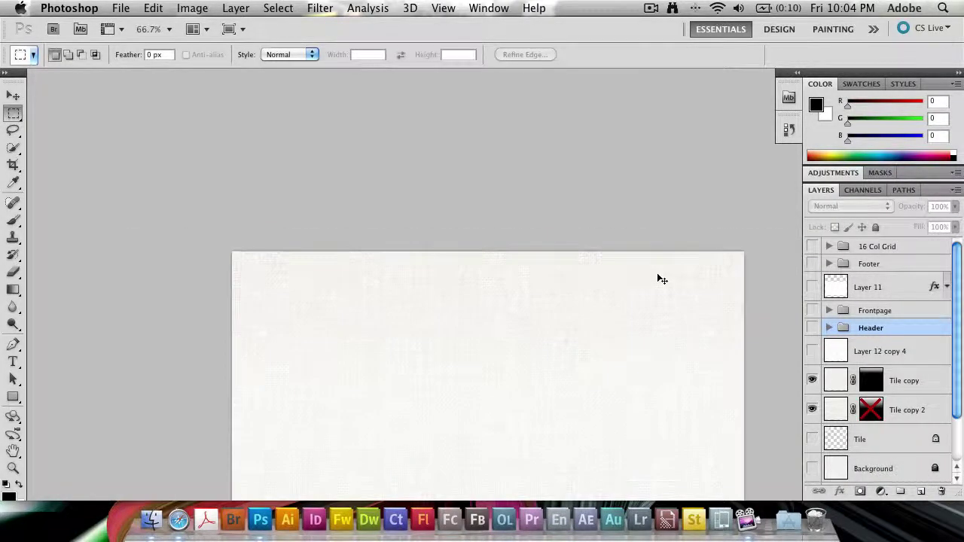
pyautogui.moveTo(621, 301); pyautogui.dragTo(534, 196)
pyautogui.moveTo(581, 344); pyautogui.dragTo(583, 236)
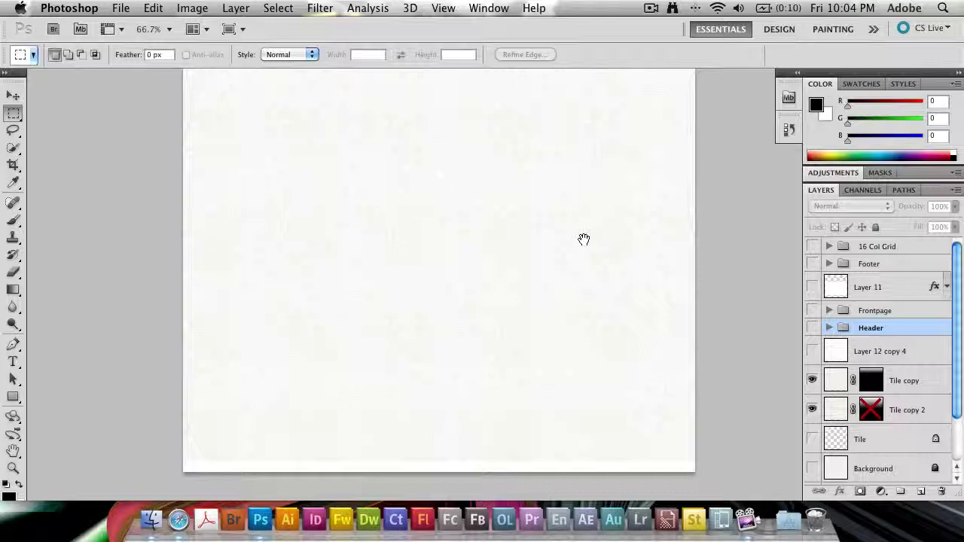
pyautogui.scroll(-3, 854, 331)
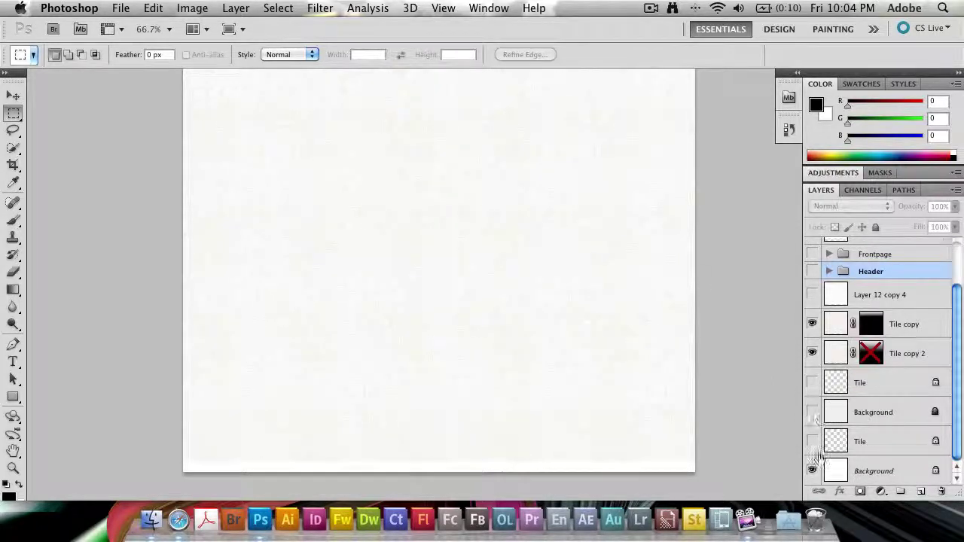
pyautogui.scroll(-5, 400, 374)
pyautogui.scroll(8, 400, 374)
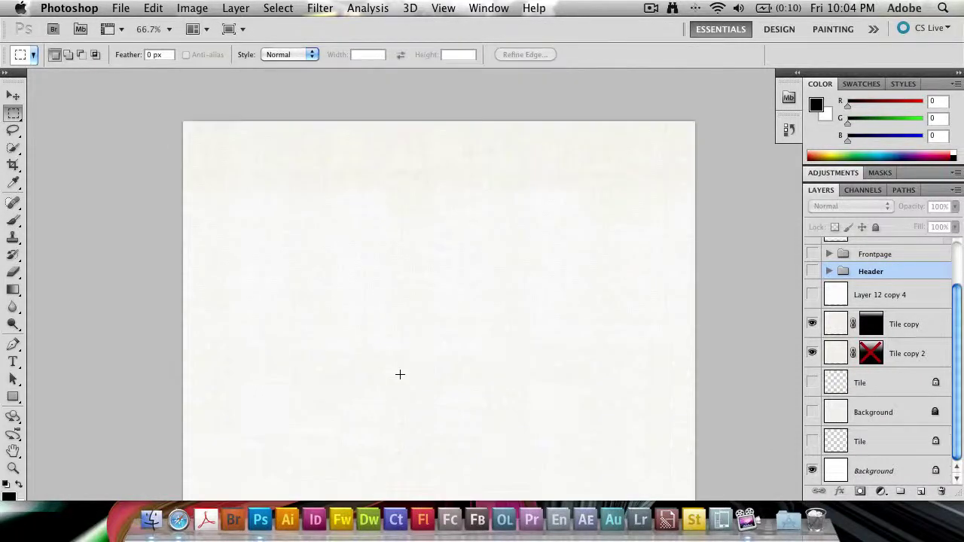
pyautogui.scroll(-6, 429, 374)
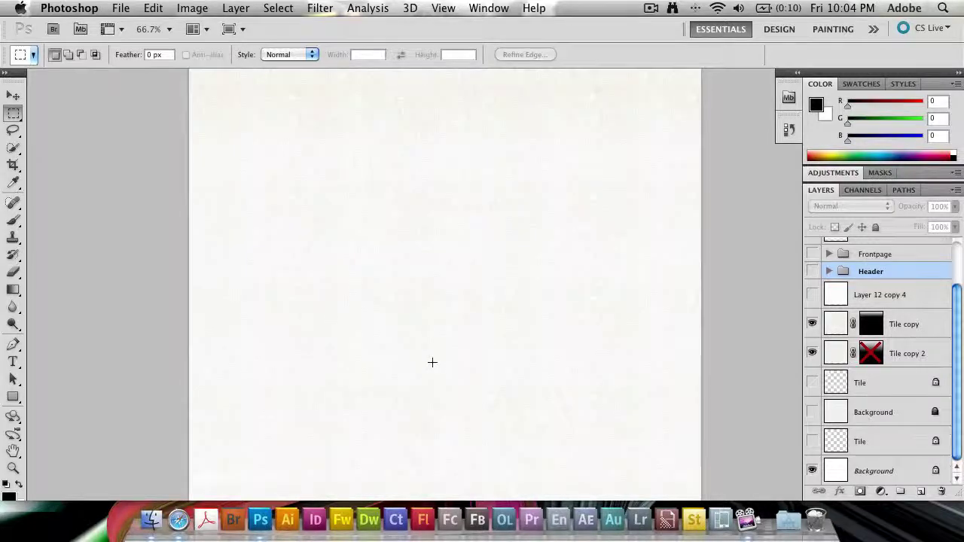
pyautogui.scroll(3, 873, 339)
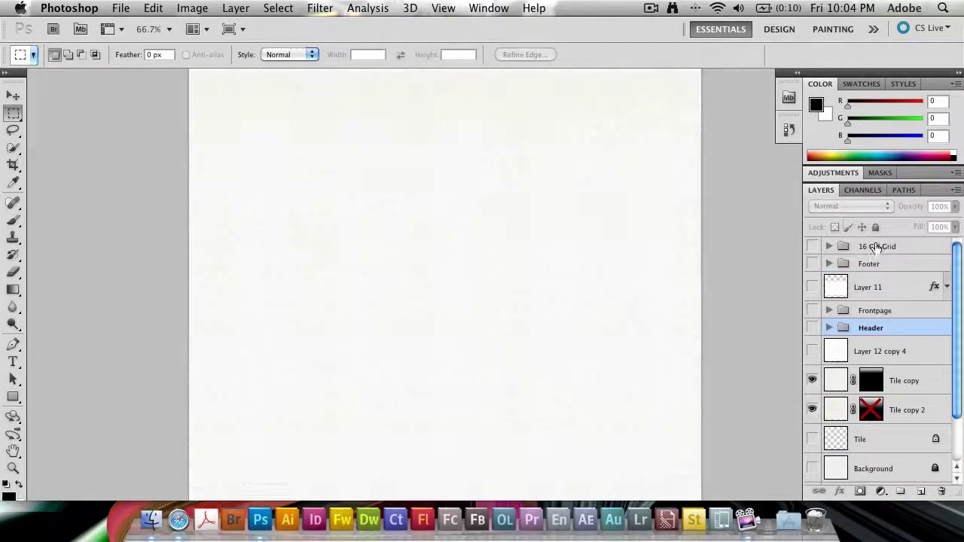
# Step: Select the 16 Col Grid group, try copying a selection, and dismiss the no-pixels warning
pyautogui.click(877, 246)
pyautogui.scroll(2, 471, 223)
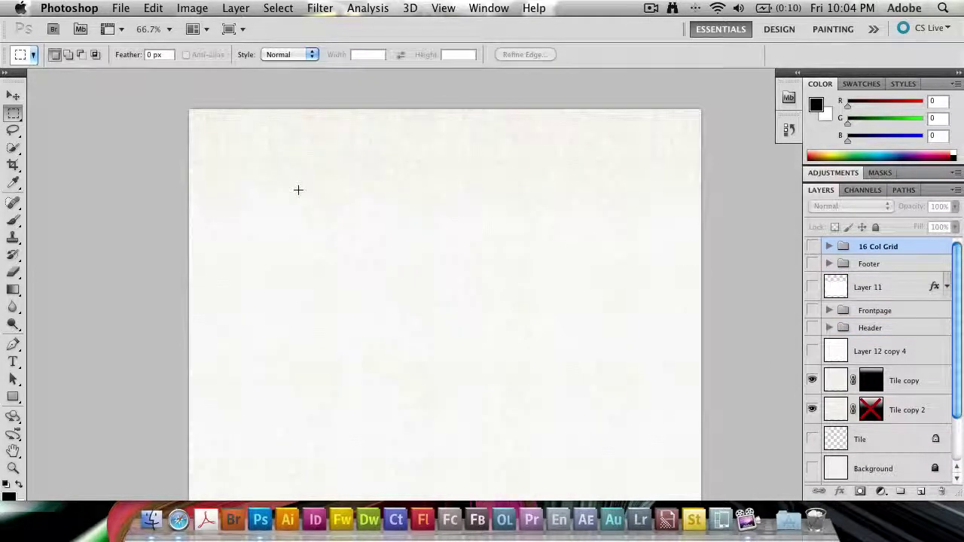
pyautogui.moveTo(296, 188); pyautogui.dragTo(336, 329)
pyautogui.scroll(-10, 482, 432)
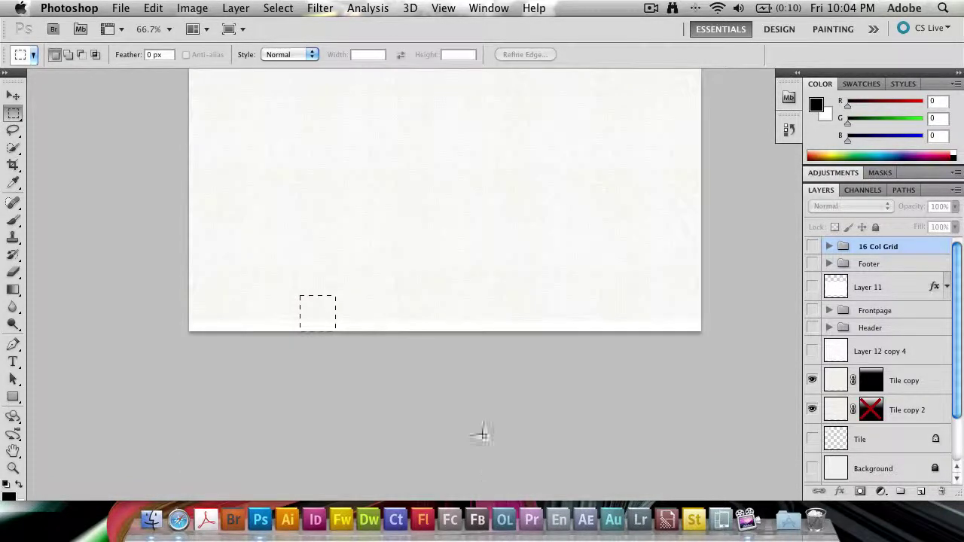
pyautogui.scroll(10, 496, 94)
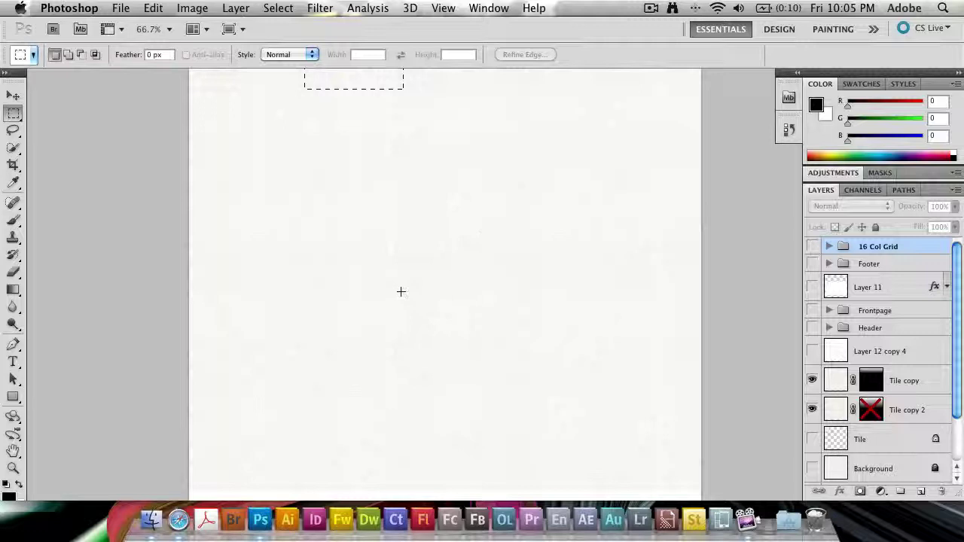
pyautogui.press('super+c')
pyautogui.click(595, 210)
pyautogui.scroll(10, 294, 142)
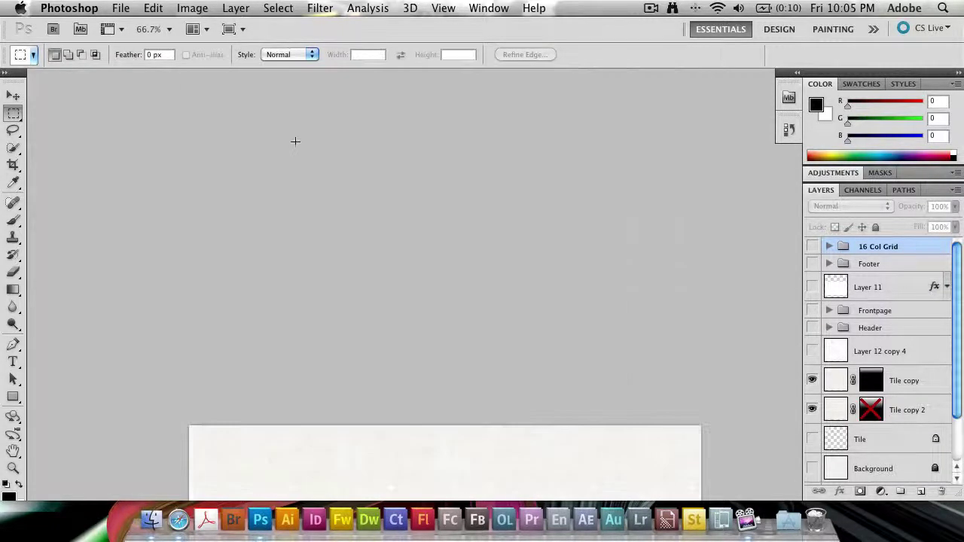
pyautogui.scroll(-1, 421, 273)
pyautogui.scroll(-5, 420, 272)
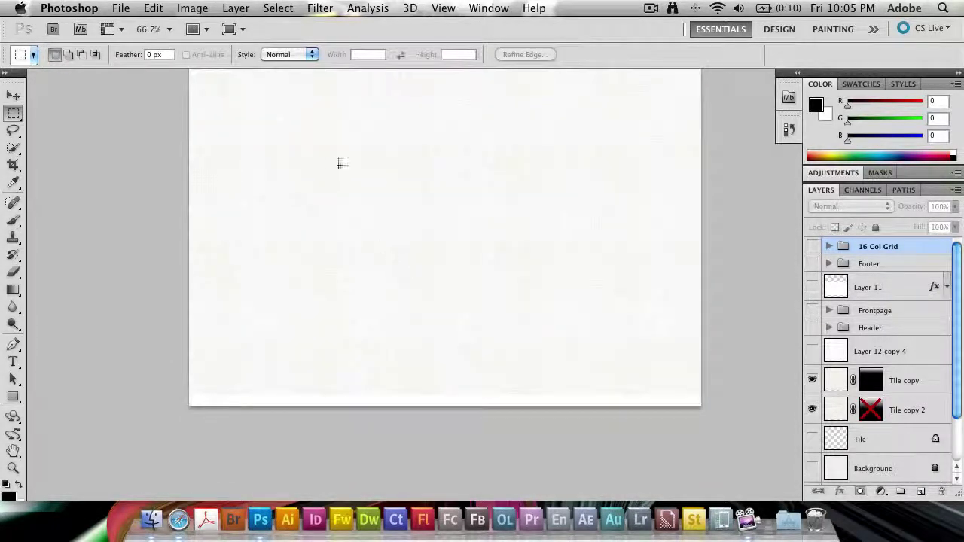
# Step: Draw a small square selection, deselect it, then redraw a larger square on the texture
pyautogui.moveTo(503, 298); pyautogui.dragTo(517, 332)
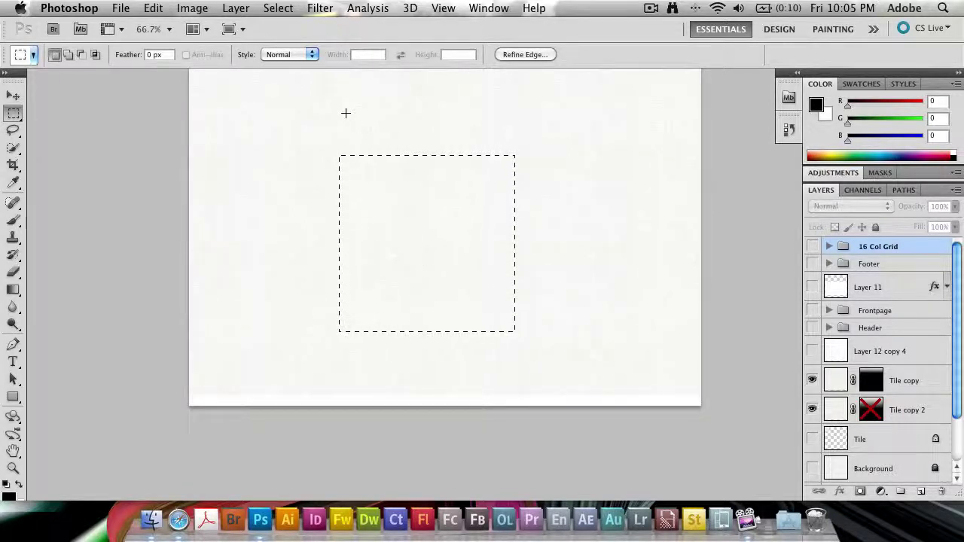
pyautogui.press('super+d')
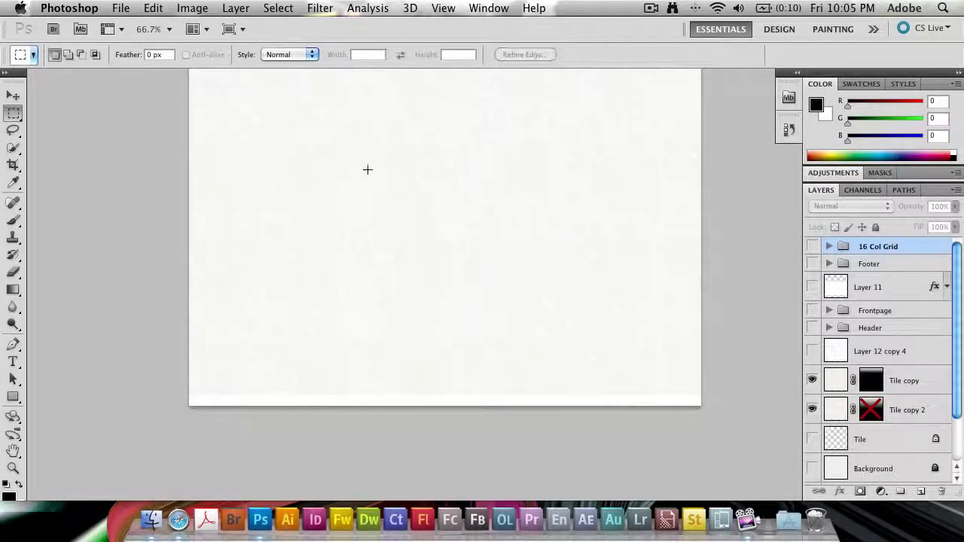
pyautogui.scroll(-3, 322, 174)
pyautogui.scroll(2, 323, 177)
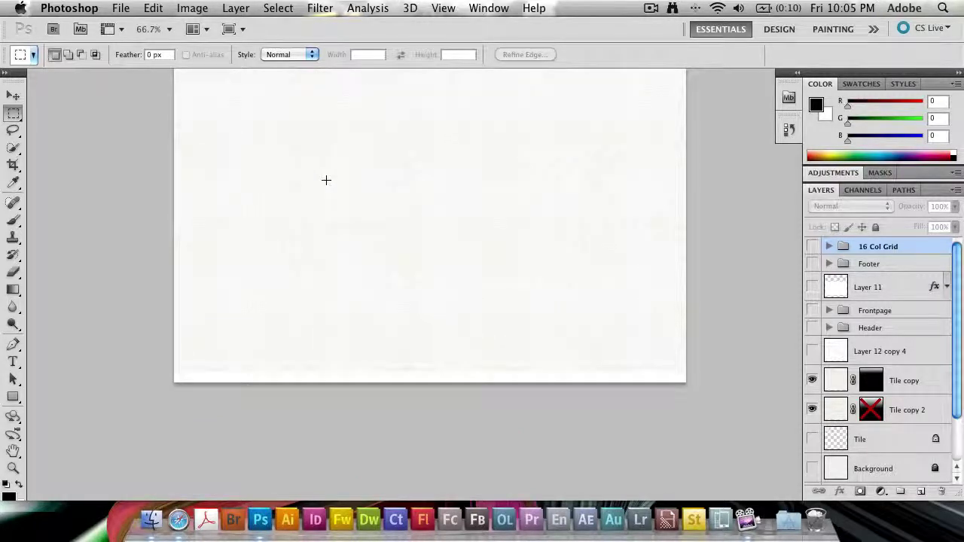
pyautogui.scroll(3, 264, 144)
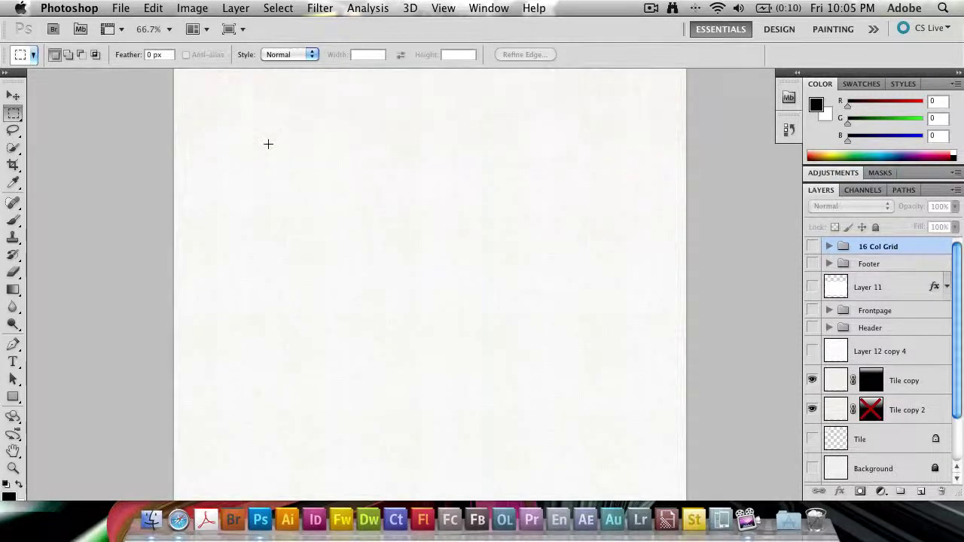
pyautogui.scroll(-1, 266, 144)
pyautogui.scroll(4, 256, 95)
pyautogui.moveTo(256, 334); pyautogui.dragTo(459, 148)
pyautogui.scroll(-6, 478, 475)
pyautogui.scroll(-5, 459, 148)
pyautogui.scroll(10, 459, 148)
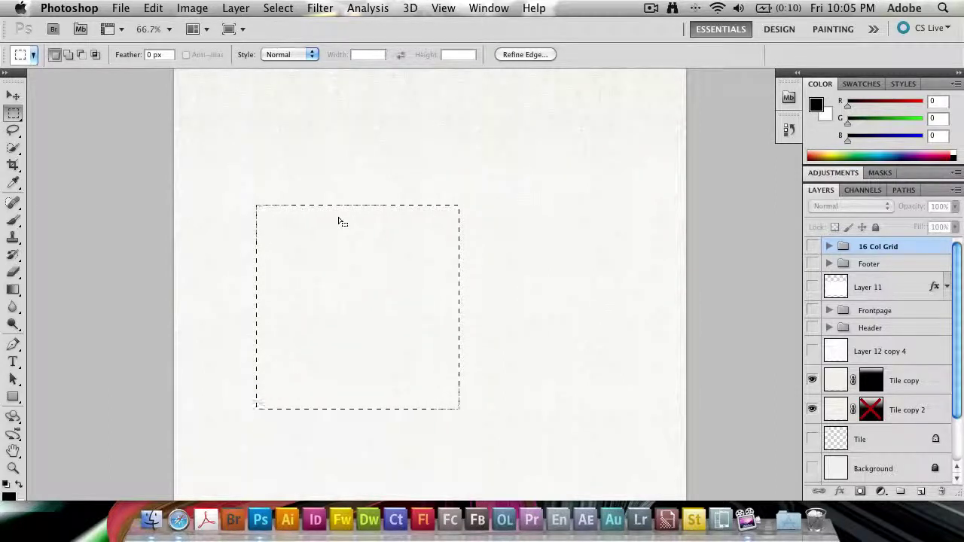
# Step: Select a new square texture patch, copy it, and start a 316 × 316 px Clipboard document
pyautogui.click(359, 201)
pyautogui.moveTo(322, 230); pyautogui.dragTo(492, 393)
pyautogui.press('shift')
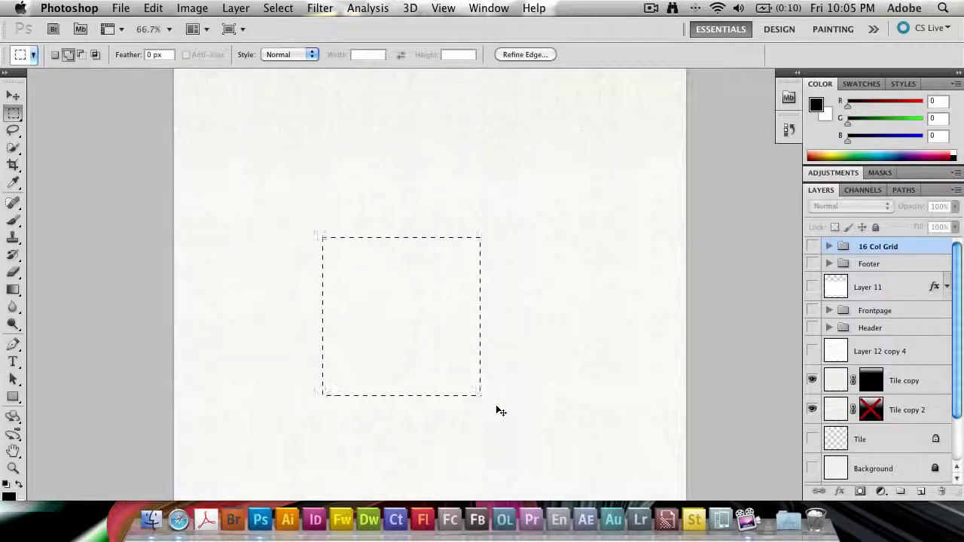
pyautogui.press('super+m')
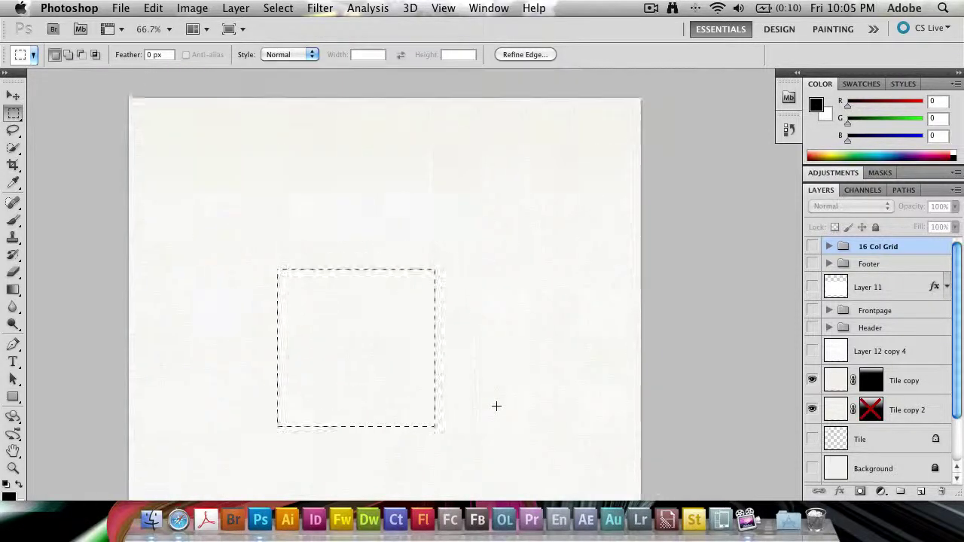
pyautogui.press('super+m')
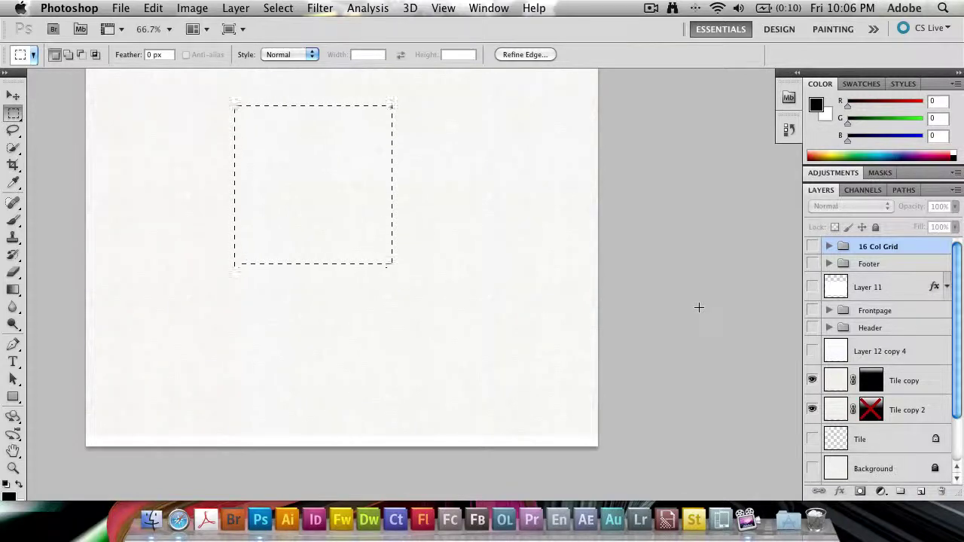
pyautogui.press('super+d')
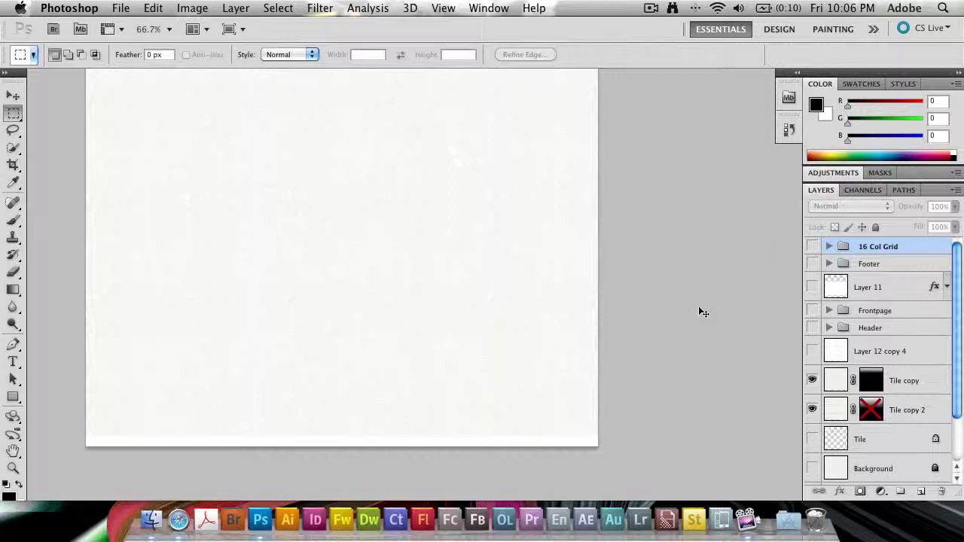
pyautogui.press('super+n')
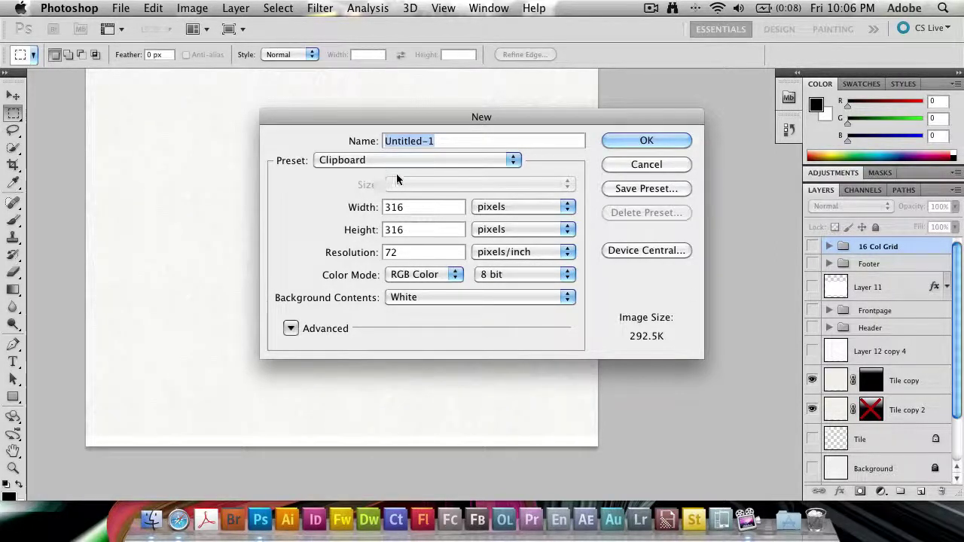
# Step: Create the 316 × 316 px document, paste the texture in as Layer 1, and pan the view
pyautogui.click(666, 142)
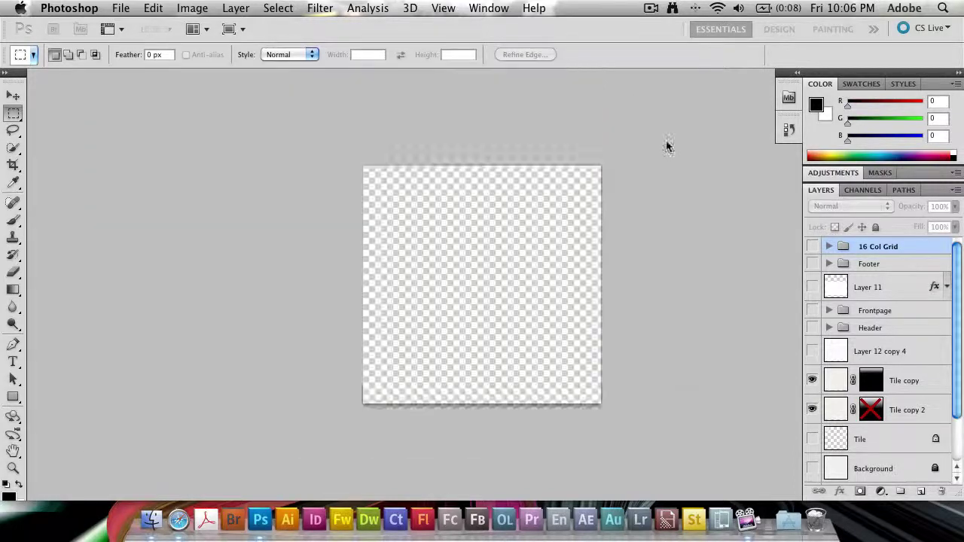
pyautogui.press('super+v')
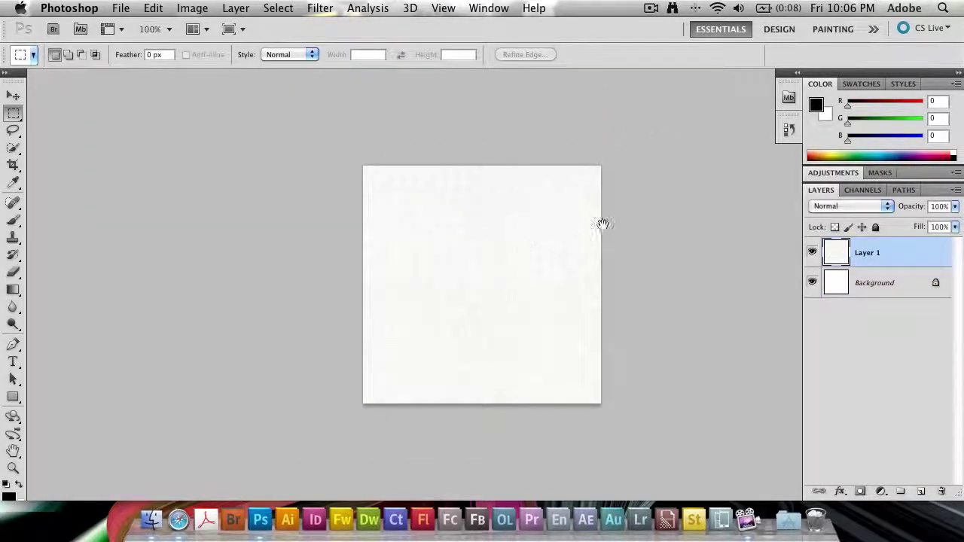
pyautogui.moveTo(603, 223); pyautogui.dragTo(562, 215)
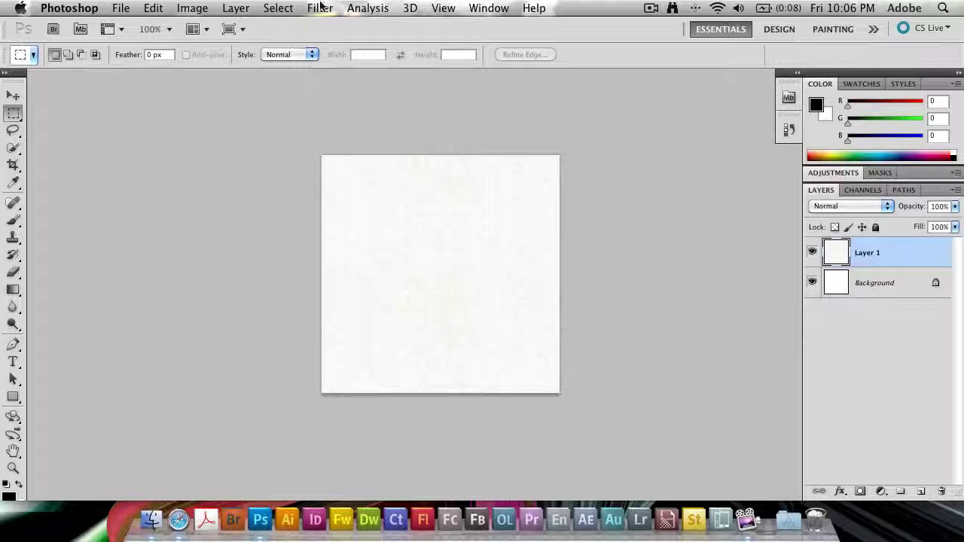
# Step: Preview trial offsets with the Offset filter sliders, then cancel without applying
pyautogui.click(319, 9)
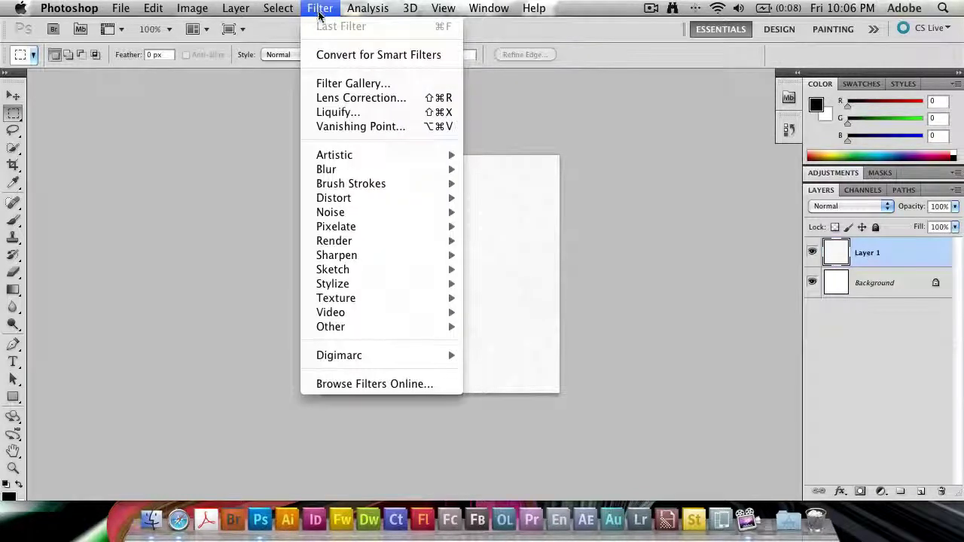
pyautogui.moveTo(382, 329)
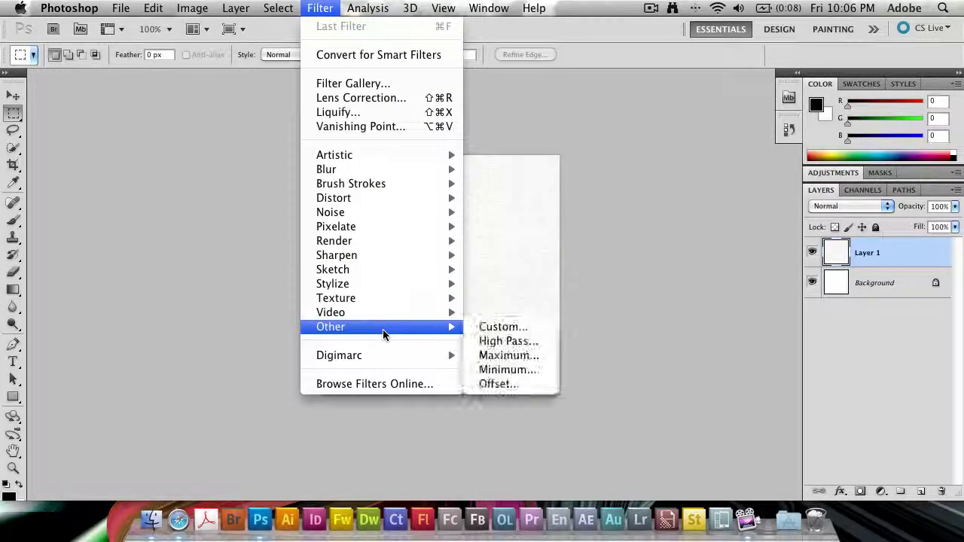
pyautogui.click(549, 386)
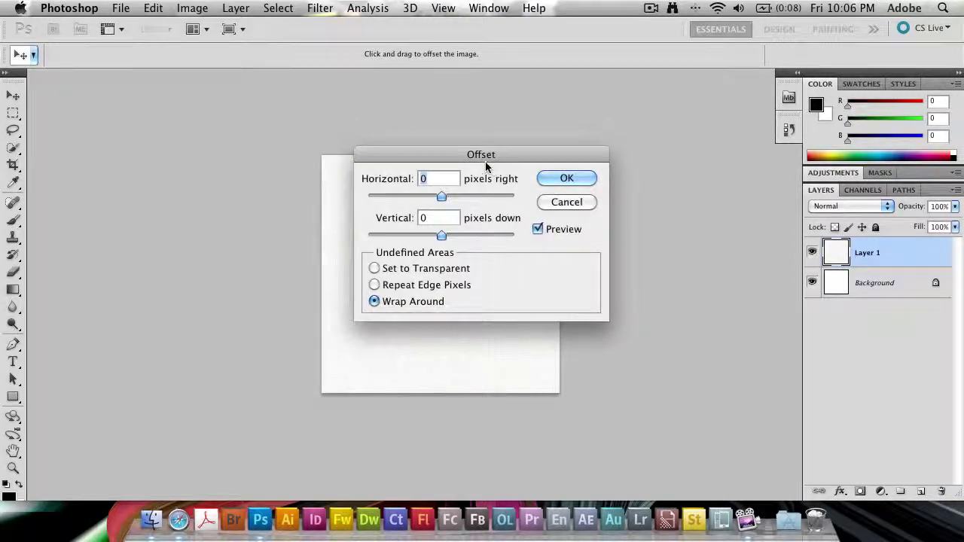
pyautogui.moveTo(485, 161); pyautogui.dragTo(623, 135)
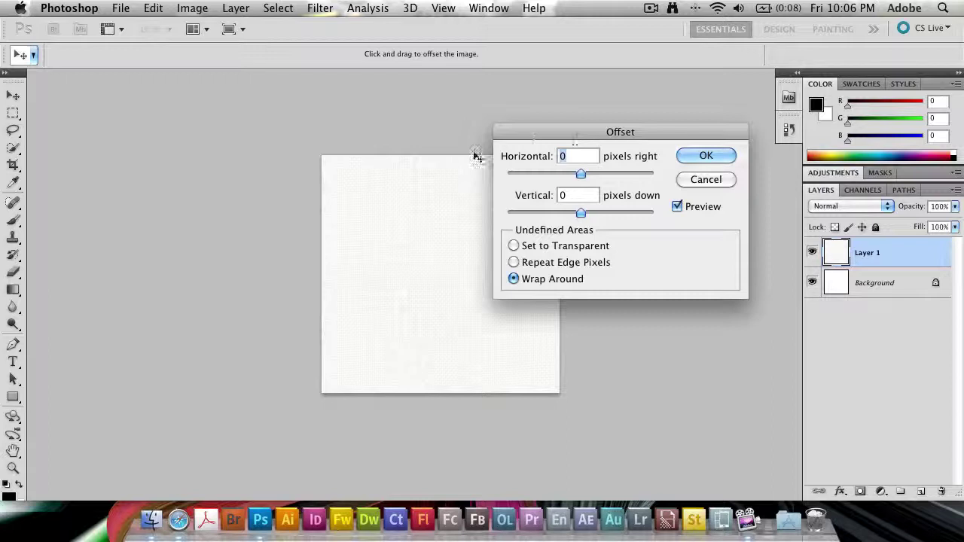
pyautogui.moveTo(581, 173); pyautogui.dragTo(609, 178)
pyautogui.moveTo(600, 213); pyautogui.dragTo(613, 213)
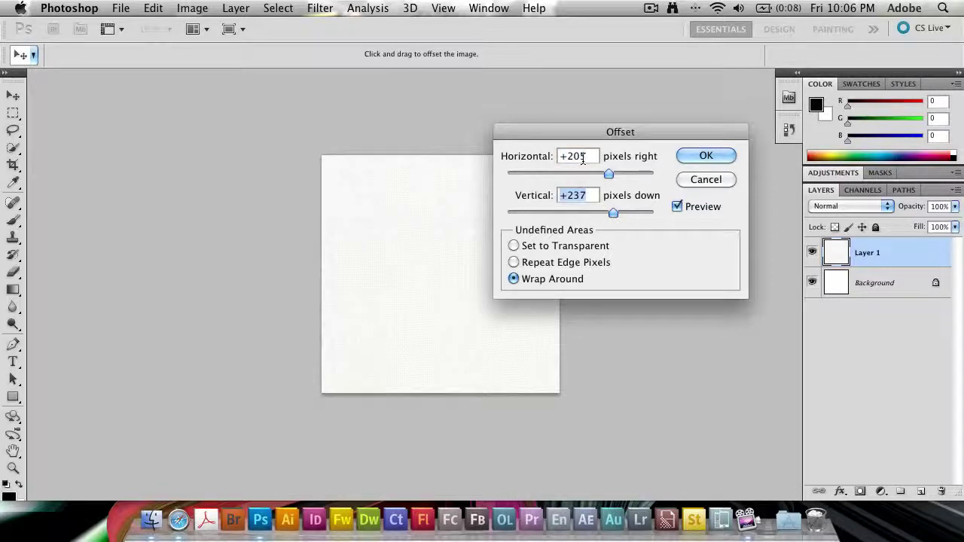
pyautogui.click(688, 179)
# Step: Resize the tile to 300 px wide in Image Size
pyautogui.press('super+alt+i')
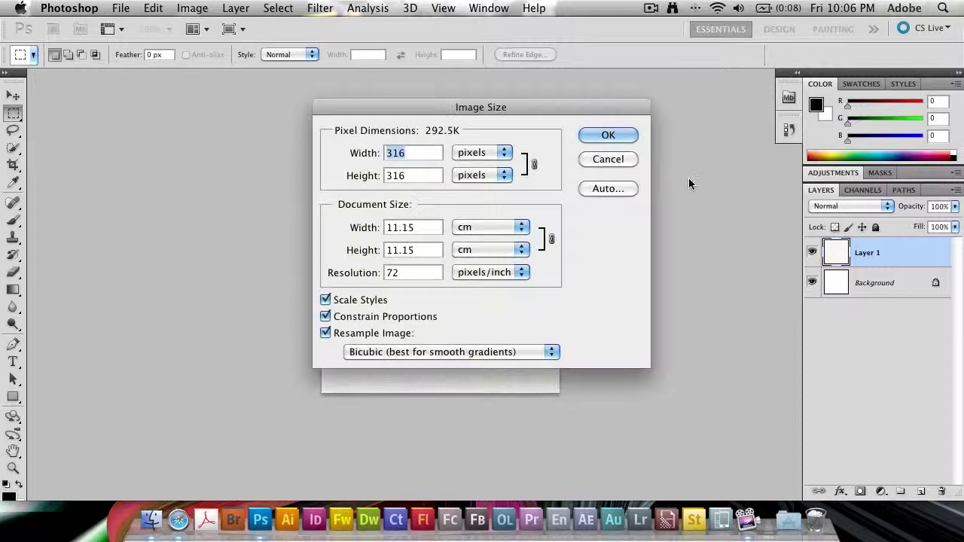
pyautogui.write('30')
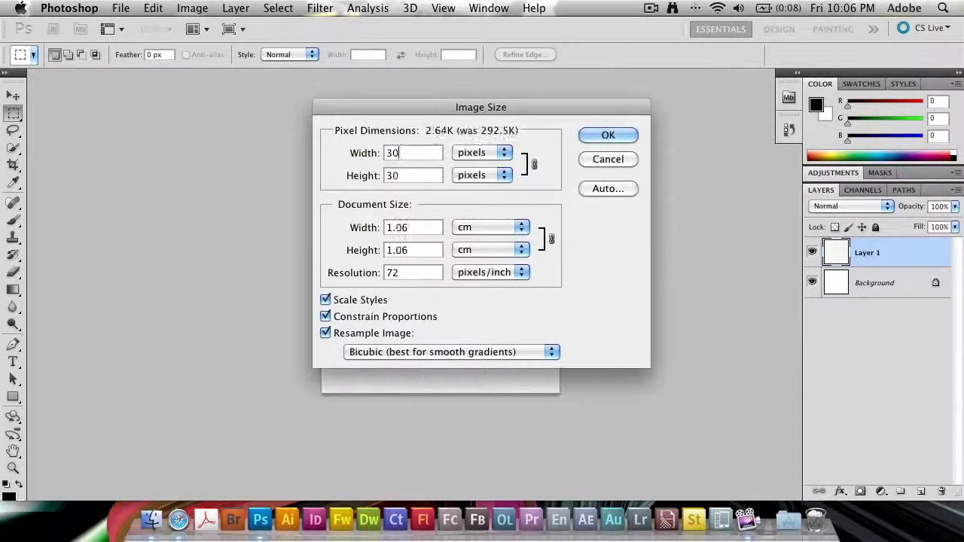
pyautogui.write('0')
pyautogui.press('Return')
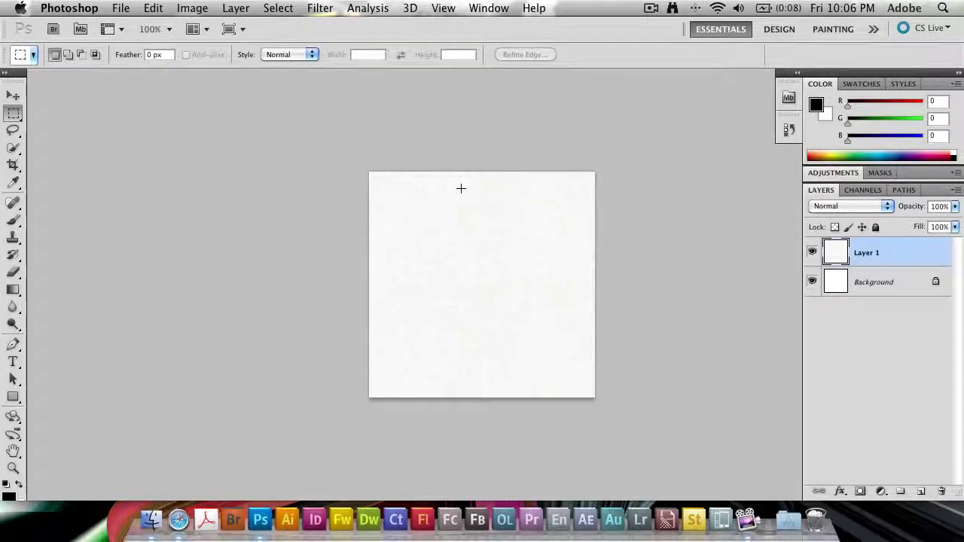
# Step: Apply the Offset filter at 150 px horizontal and 150 px vertical with Wrap Around
pyautogui.click(320, 8)
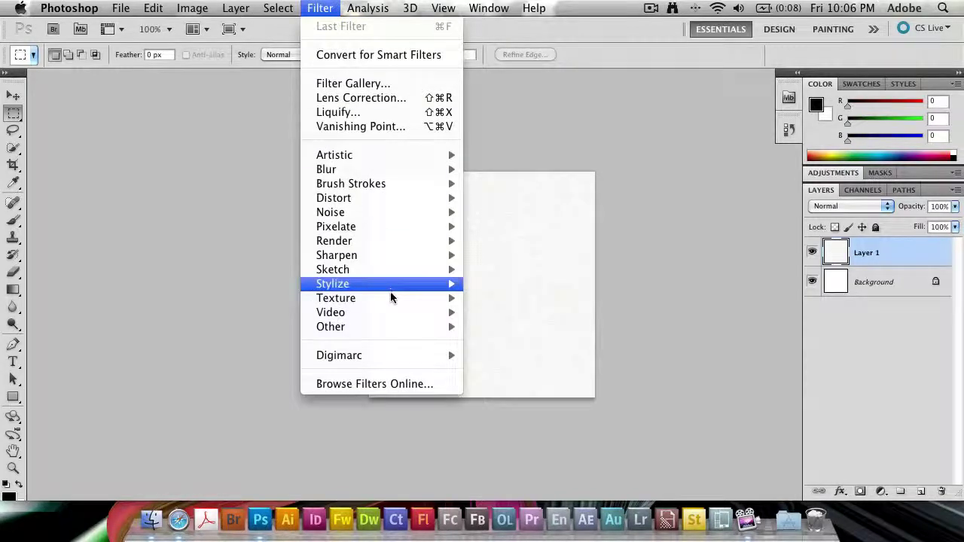
pyautogui.moveTo(378, 327)
pyautogui.click(504, 384)
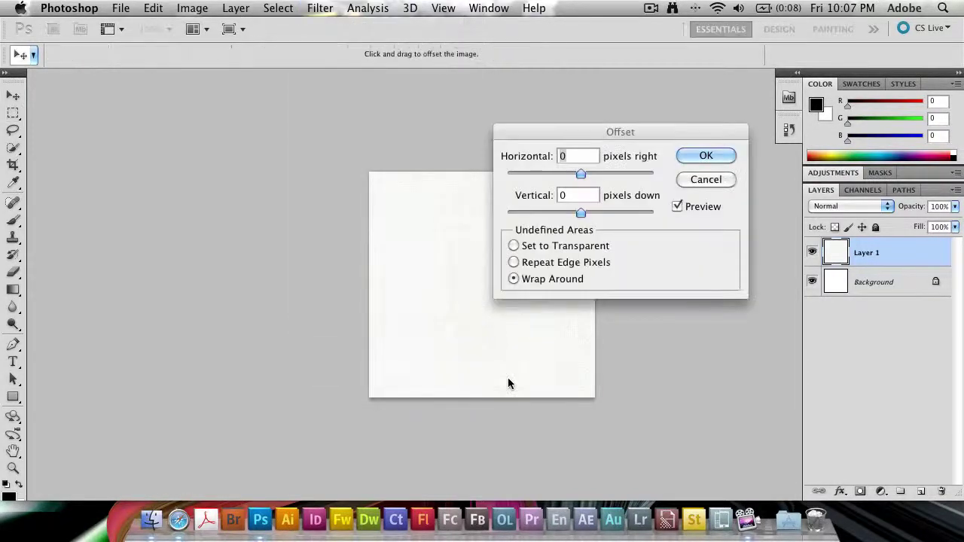
pyautogui.write('150')
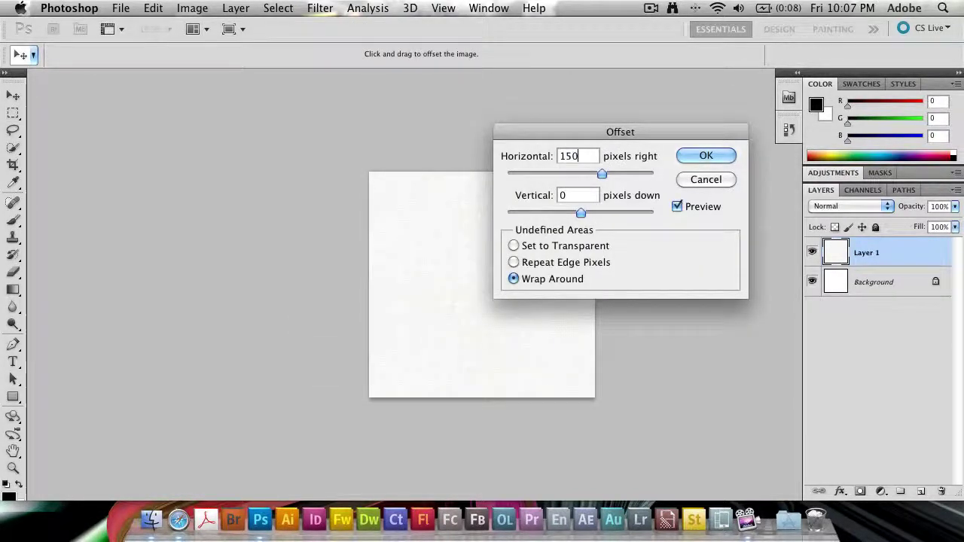
pyautogui.click(594, 194)
pyautogui.write('150')
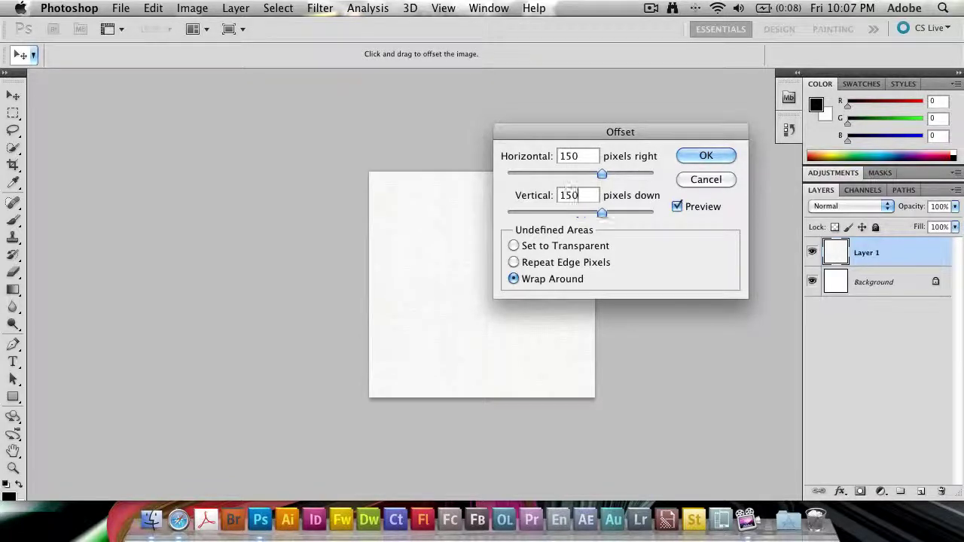
pyautogui.moveTo(570, 140); pyautogui.dragTo(631, 92)
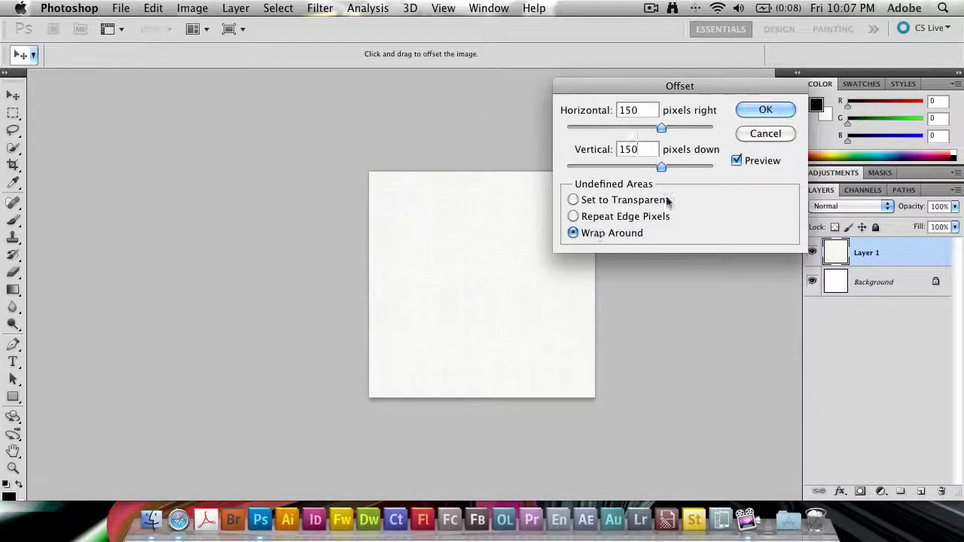
pyautogui.click(749, 161)
pyautogui.click(750, 160)
pyautogui.click(753, 112)
pyautogui.press('m')
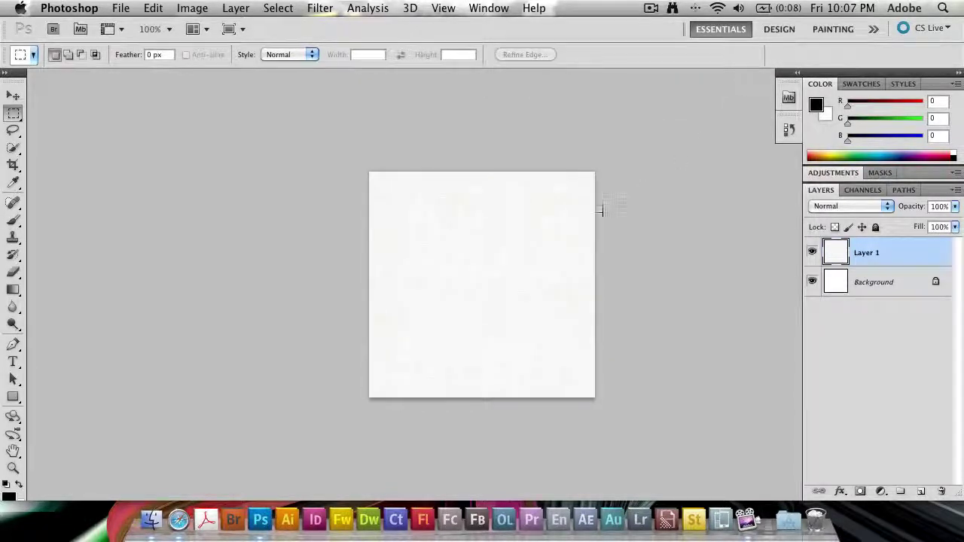
pyautogui.press('super+equal')
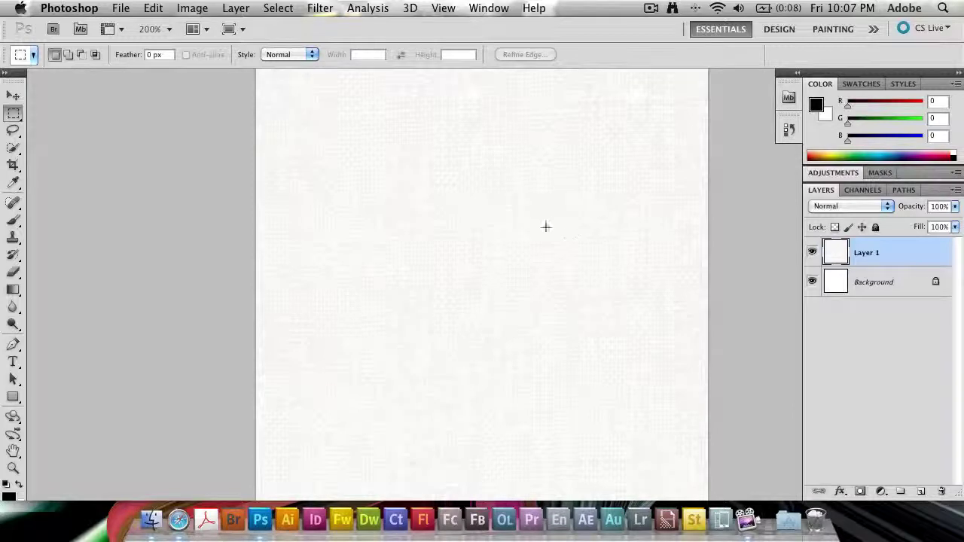
pyautogui.scroll(3, 542, 228)
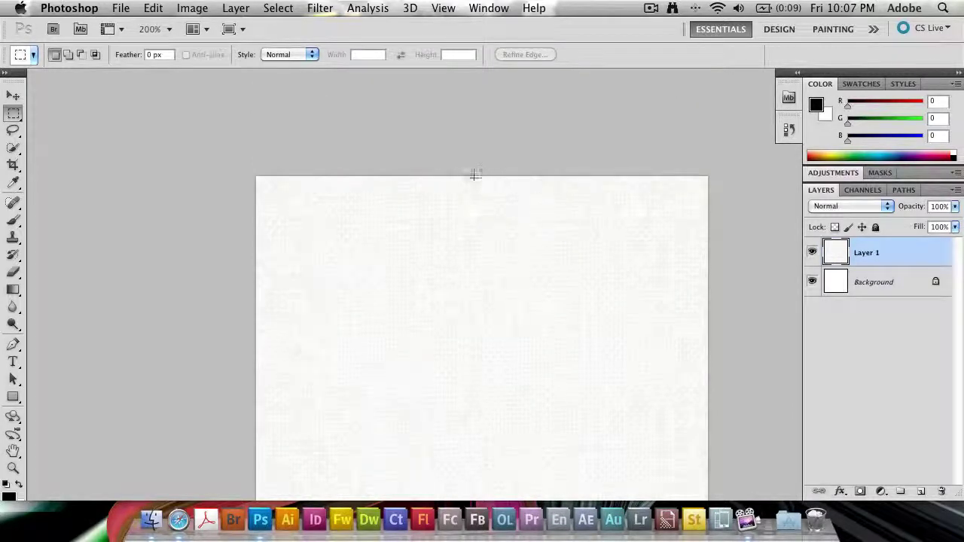
pyautogui.scroll(-3, 474, 312)
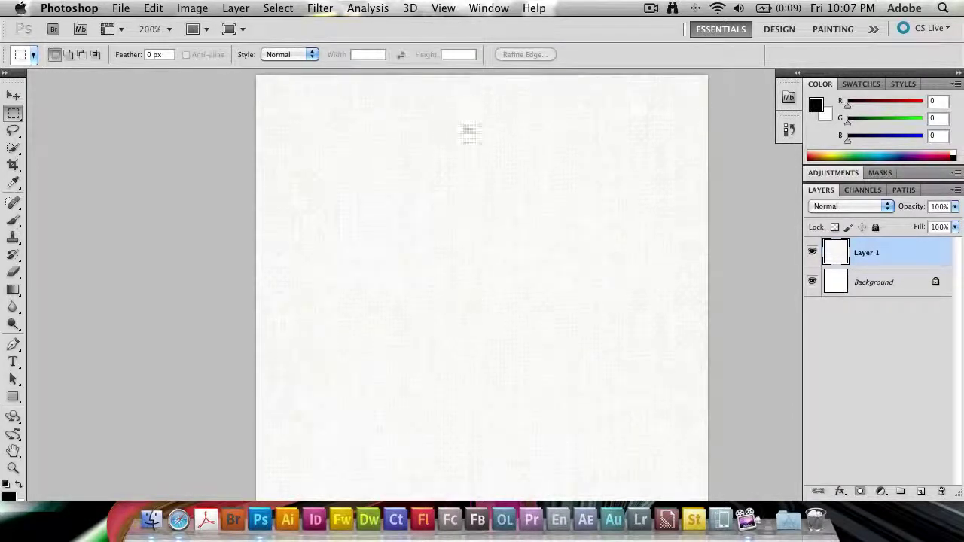
pyautogui.scroll(1, 625, 262)
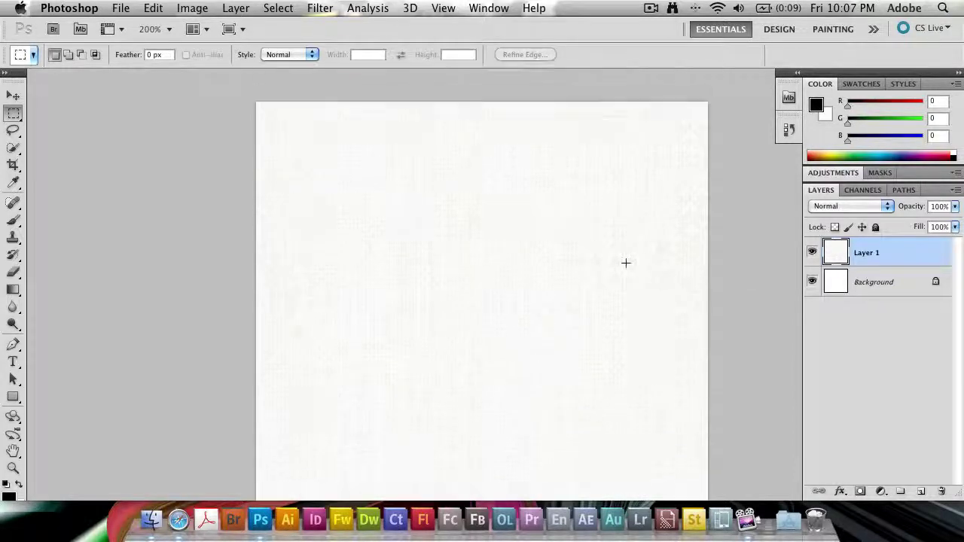
pyautogui.scroll(2, 625, 263)
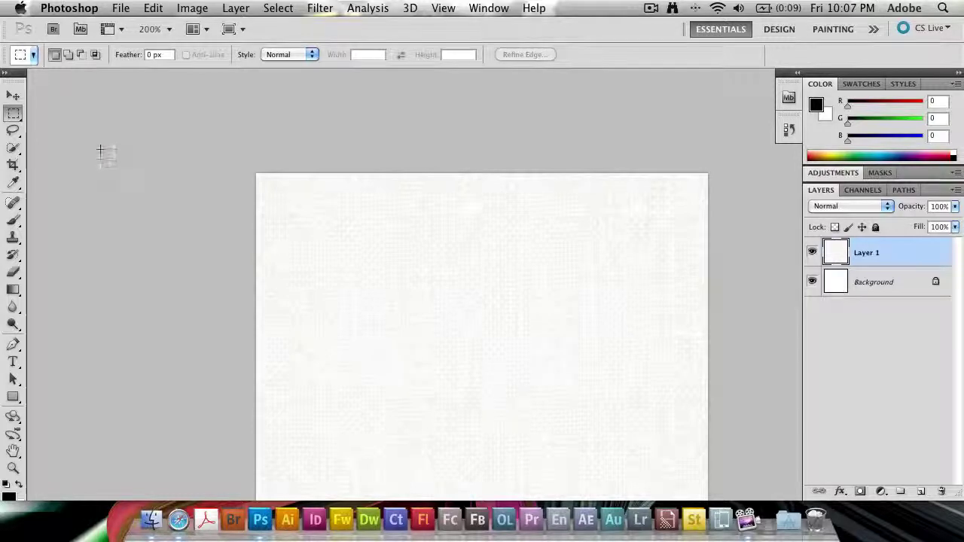
# Step: Lasso a seam near the tile's top, fill it with Content-Aware, and deselect
pyautogui.click(13, 132)
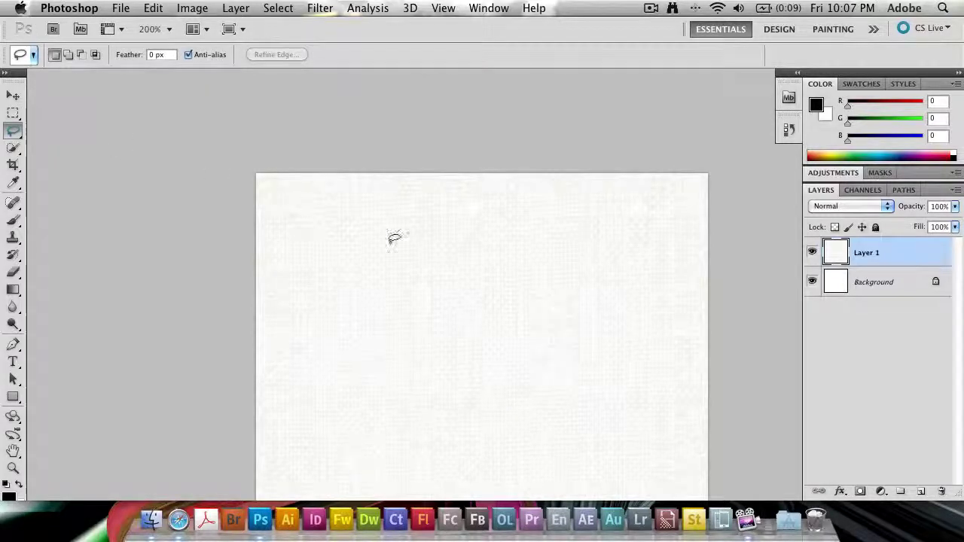
pyautogui.moveTo(527, 218)
pyautogui.mouseDown()
pyautogui.moveTo(428, 225)
pyautogui.moveTo(448, 297)
pyautogui.moveTo(543, 230)
pyautogui.mouseUp()
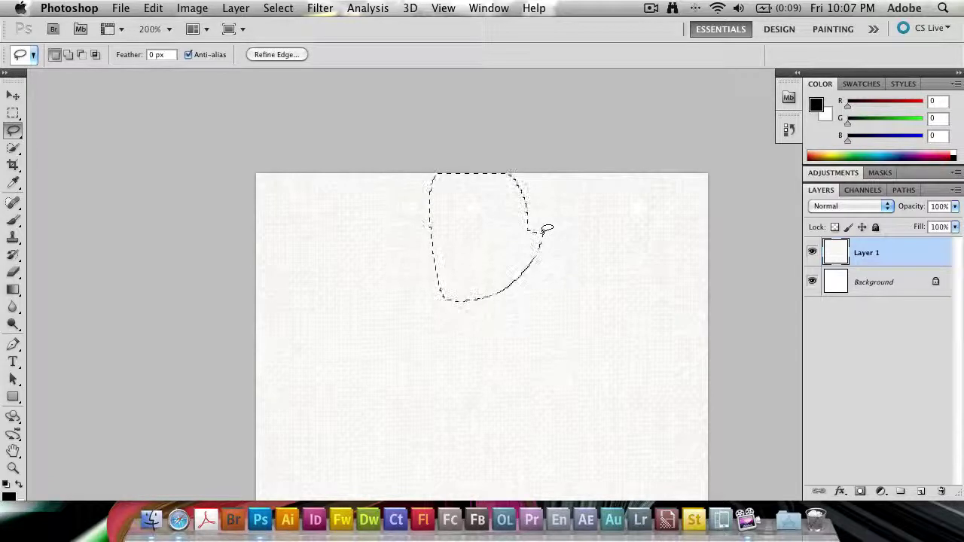
pyautogui.hotkey('shift', 'BackSpace')
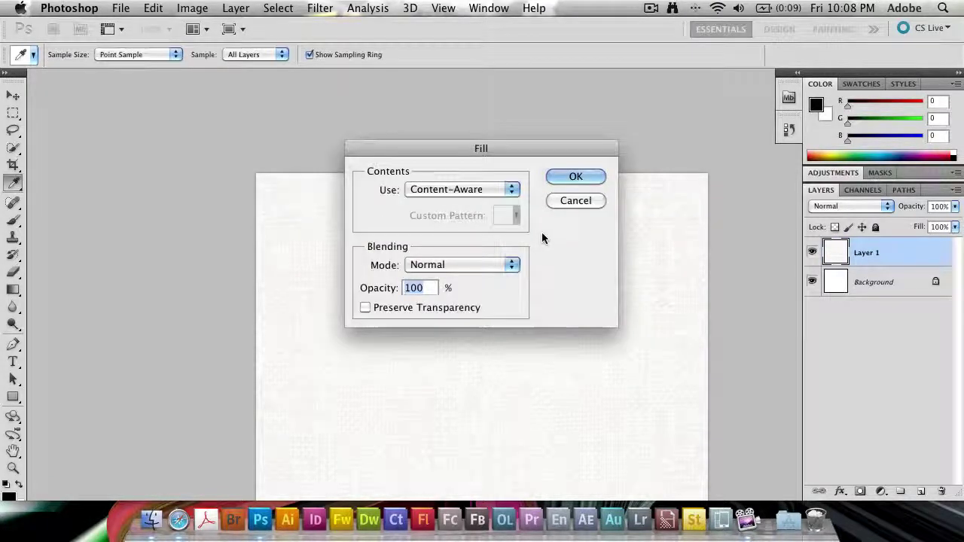
pyautogui.click(459, 190)
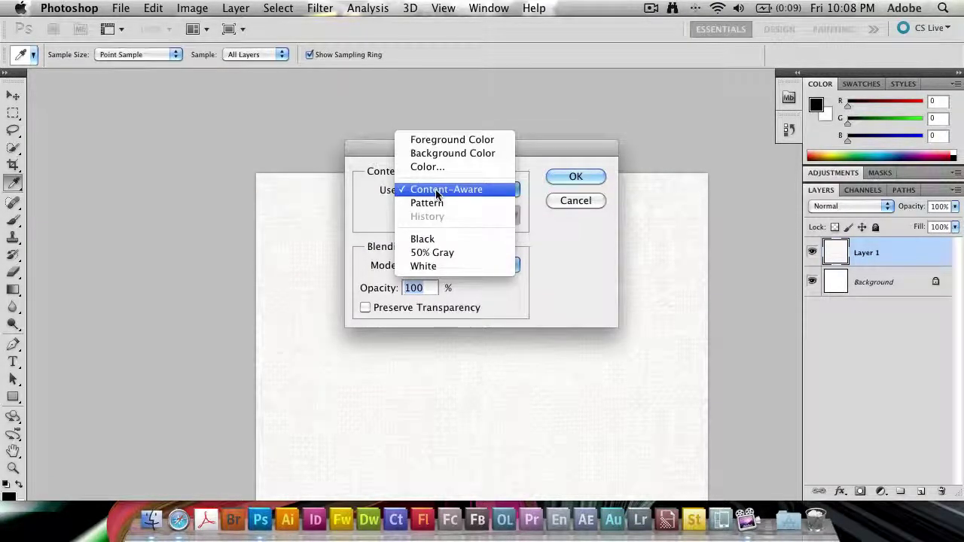
pyautogui.click(463, 189)
pyautogui.click(574, 178)
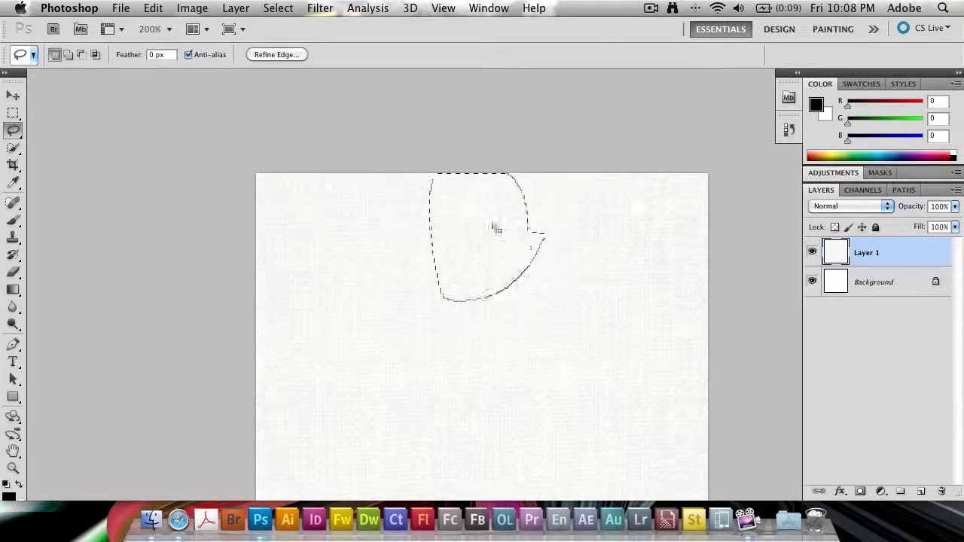
pyautogui.press('super+d')
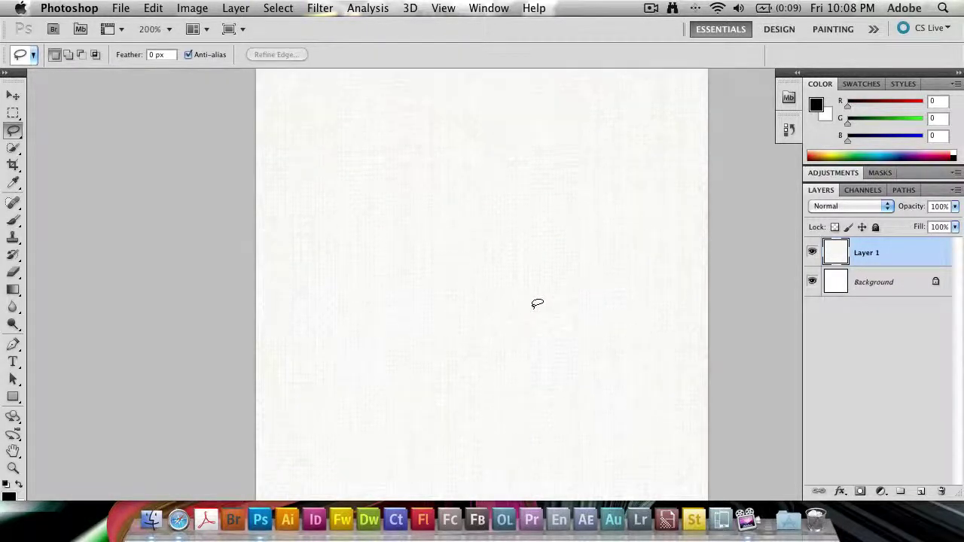
# Step: Patch a second seam area with Content-Aware fill, then outline and clear a large oval region
pyautogui.moveTo(456, 249)
pyautogui.mouseDown()
pyautogui.moveTo(524, 204)
pyautogui.moveTo(448, 185)
pyautogui.mouseUp()
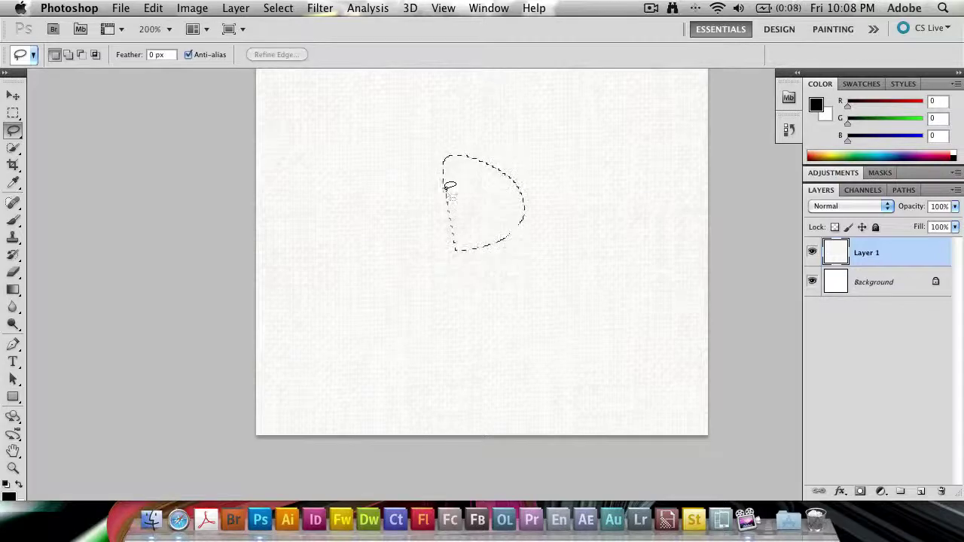
pyautogui.hotkey('shift', 'BackSpace')
pyautogui.press('Return')
pyautogui.moveTo(519, 149)
pyautogui.mouseDown()
pyautogui.moveTo(354, 259)
pyautogui.moveTo(594, 205)
pyautogui.mouseUp()
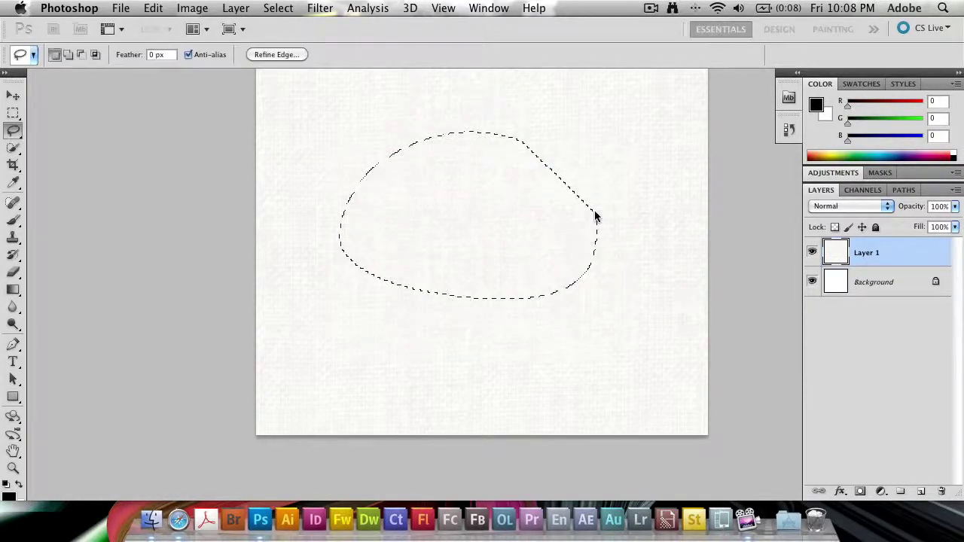
pyautogui.press('super+d')
pyautogui.hscroll(5, 587, 263)
pyautogui.hscroll(-3, 591, 263)
pyautogui.scroll(3, 591, 263)
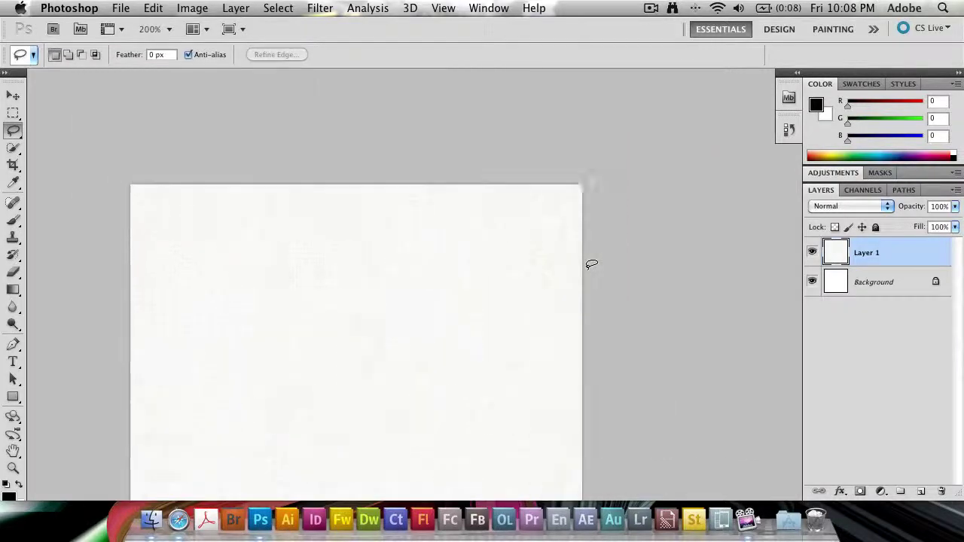
pyautogui.scroll(-3, 591, 264)
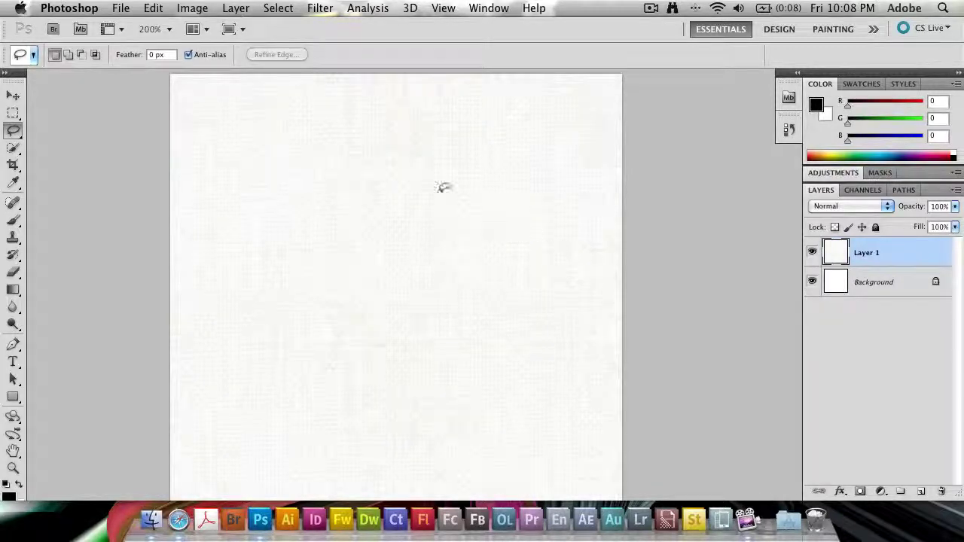
# Step: Patch two seam spots at the upper right with Content-Aware fill
pyautogui.click(332, 7)
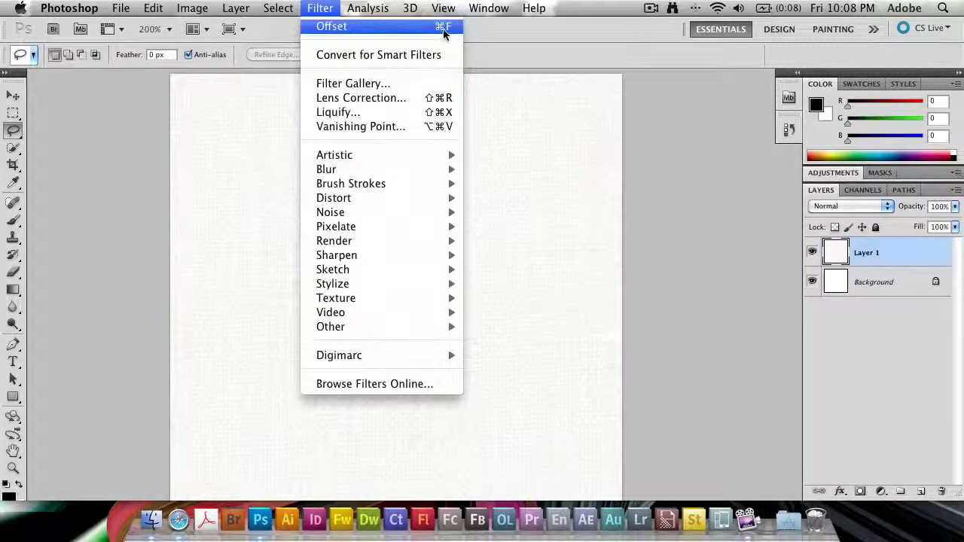
pyautogui.click(535, 181)
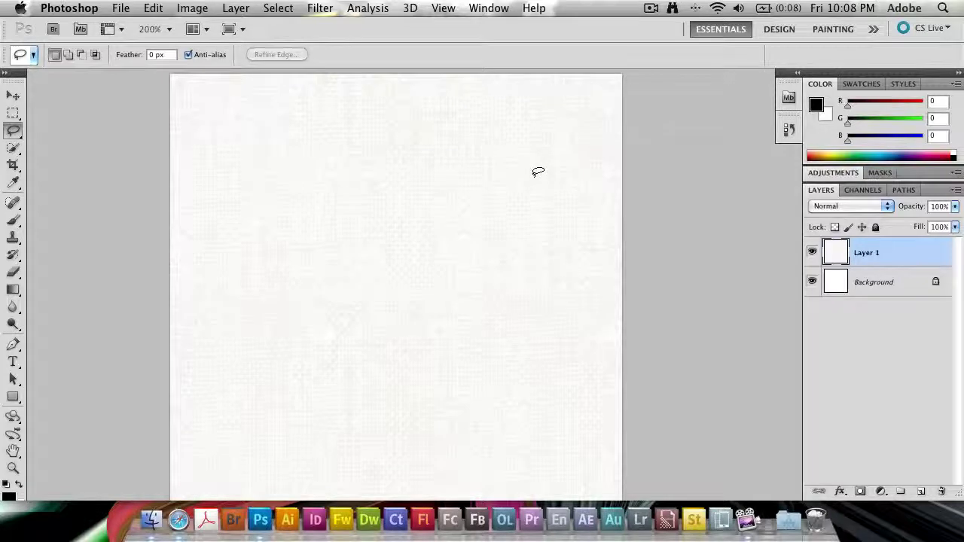
pyautogui.moveTo(486, 188)
pyautogui.mouseDown()
pyautogui.moveTo(445, 141)
pyautogui.moveTo(460, 177)
pyautogui.mouseUp()
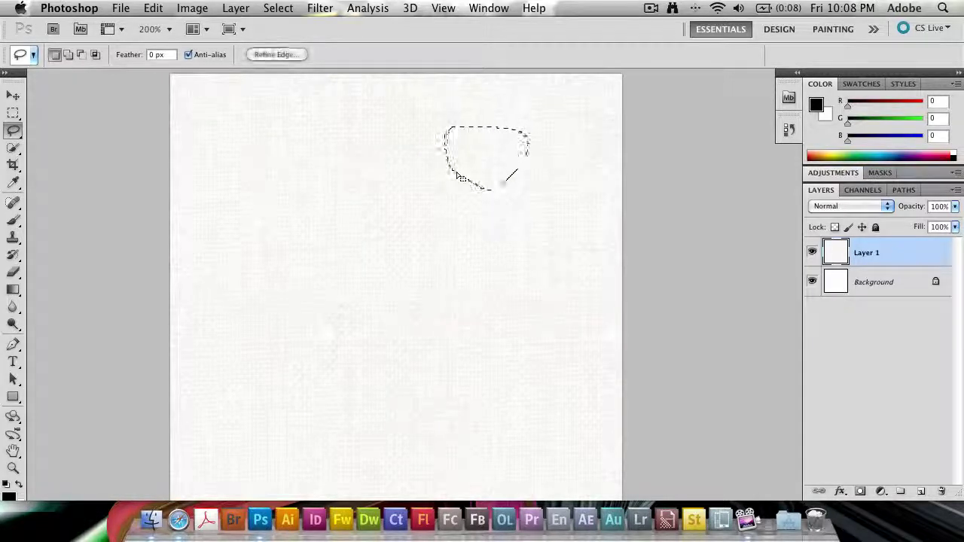
pyautogui.hotkey('shift', 'BackSpace')
pyautogui.press('Return')
pyautogui.click(457, 175)
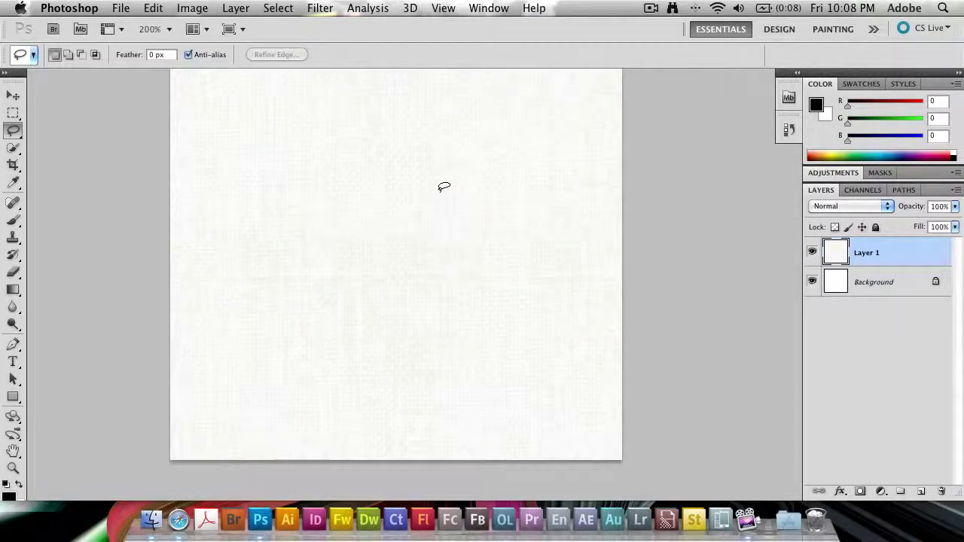
pyautogui.moveTo(365, 240); pyautogui.dragTo(308, 204)
pyautogui.hotkey('shift', 'BackSpace')
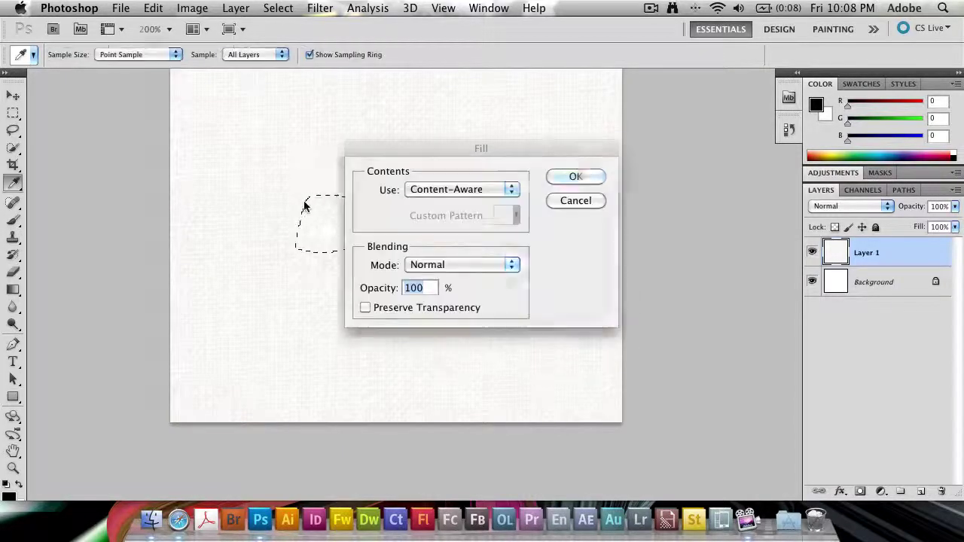
pyautogui.press('Return')
pyautogui.click(355, 217)
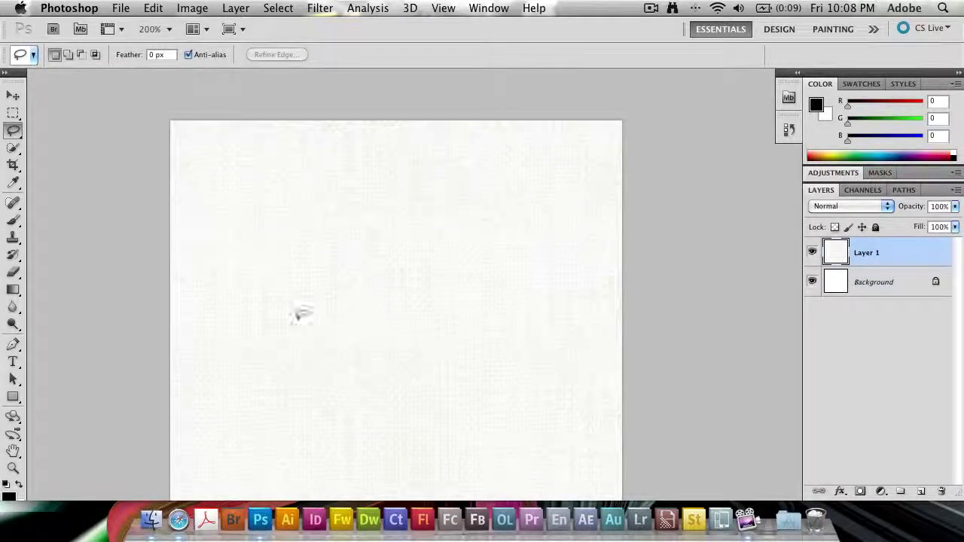
# Step: Lasso the seam on the left side, Content-Aware fill it, and deselect
pyautogui.moveTo(254, 354)
pyautogui.mouseDown()
pyautogui.moveTo(303, 335)
pyautogui.moveTo(319, 179)
pyautogui.moveTo(248, 165)
pyautogui.moveTo(205, 227)
pyautogui.moveTo(223, 314)
pyautogui.mouseUp()
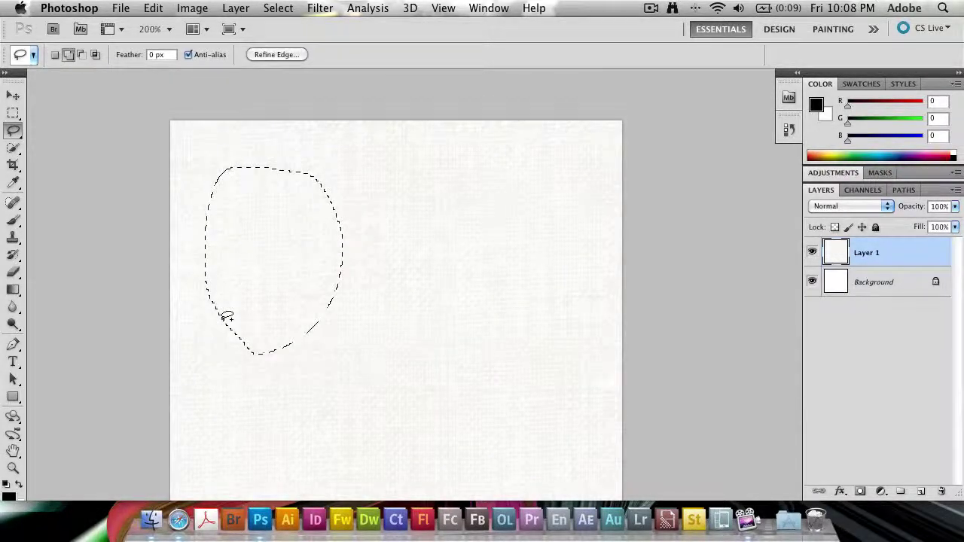
pyautogui.hotkey('shift', 'BackSpace')
pyautogui.press('Return')
pyautogui.hotkey('ctrl', 'd')
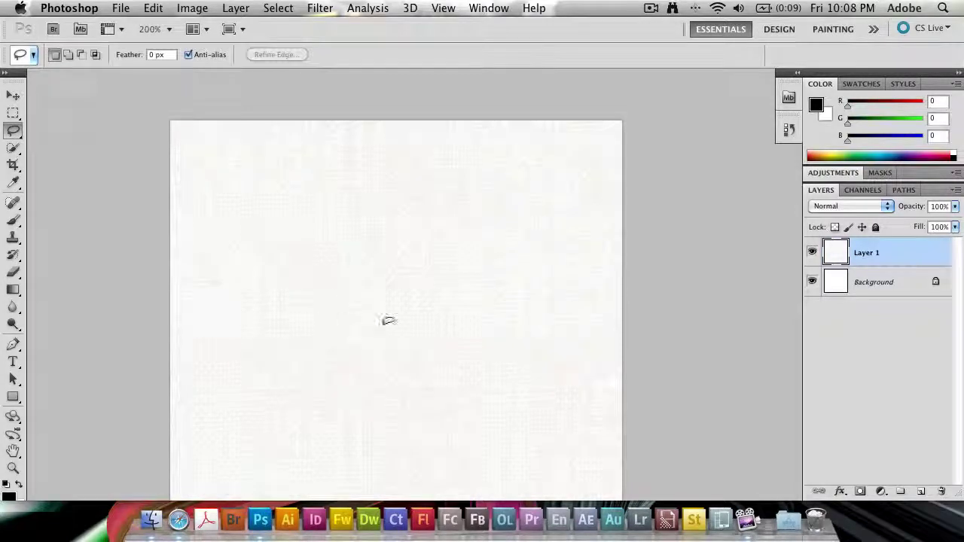
pyautogui.scroll(-2, 556, 230)
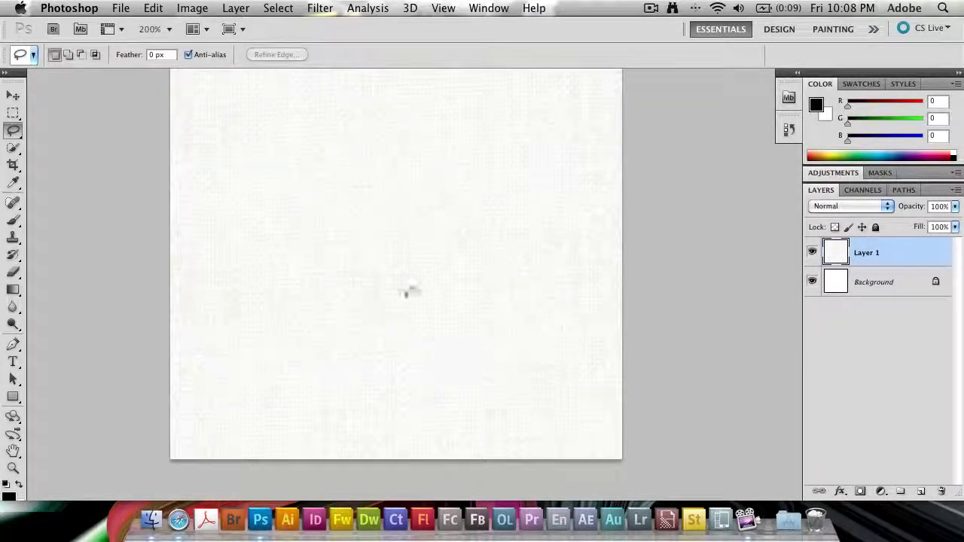
pyautogui.scroll(1, 399, 238)
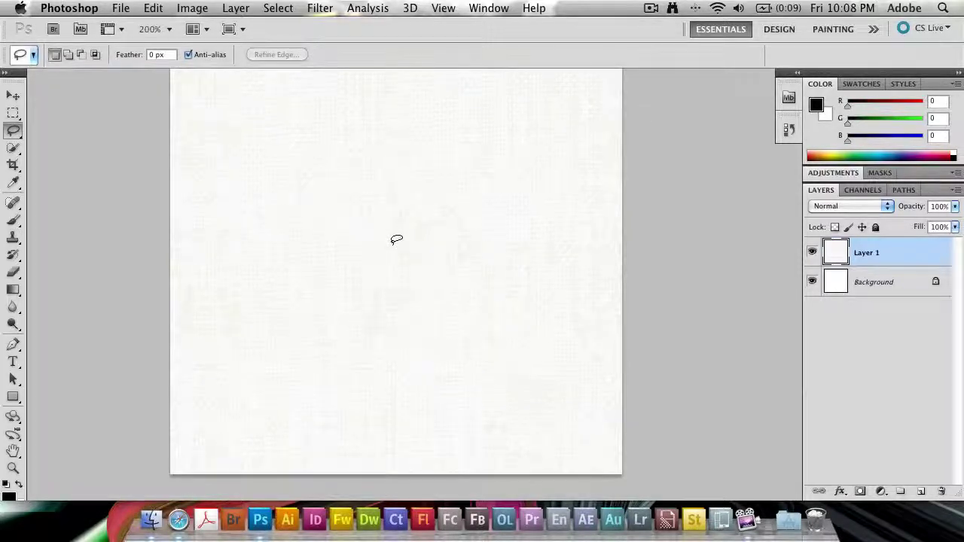
# Step: Zoom the 300 × 300 px tile to actual pixels to check that no seams remain
pyautogui.press('super+minus')
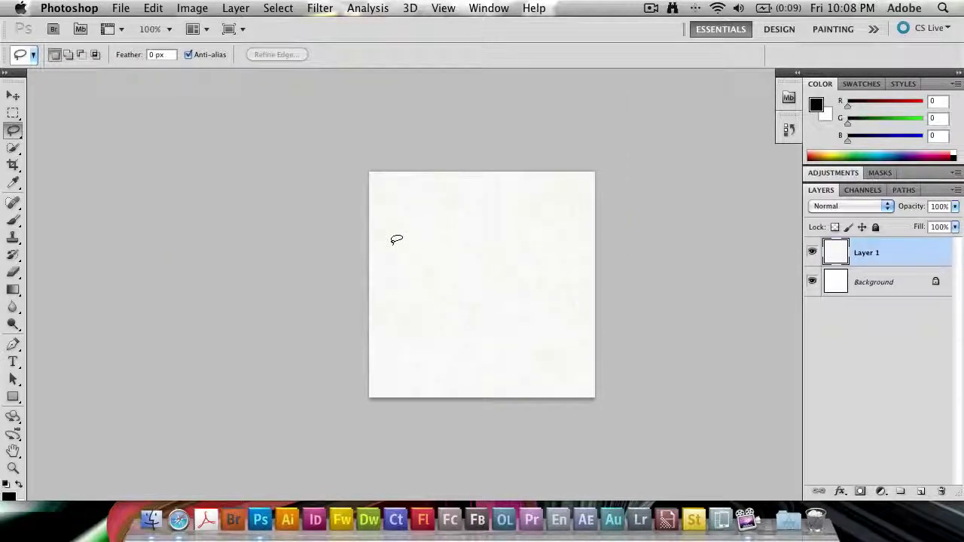